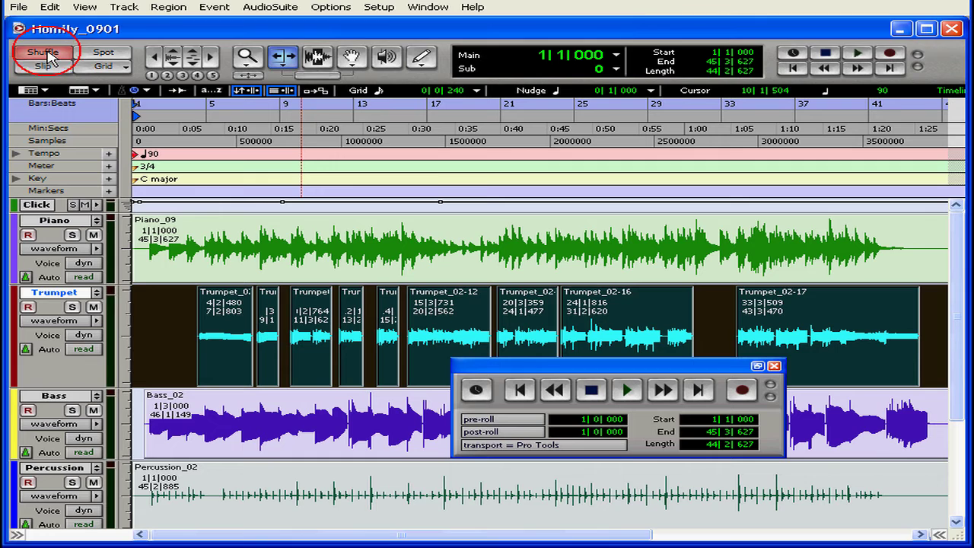
Step: Turn on Shuffle mode and reorder the first three Trumpet regions so the shortest one comes first, followed by the long one
{"action": "left_click", "coordinate": [105, 55]}
{"action": "left_click", "coordinate": [105, 67]}
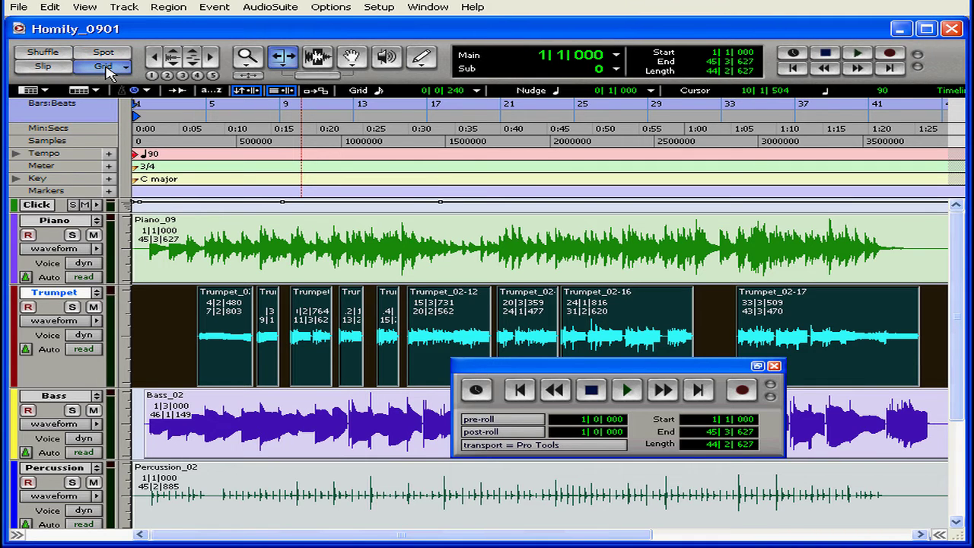
{"action": "left_click", "coordinate": [46, 55]}
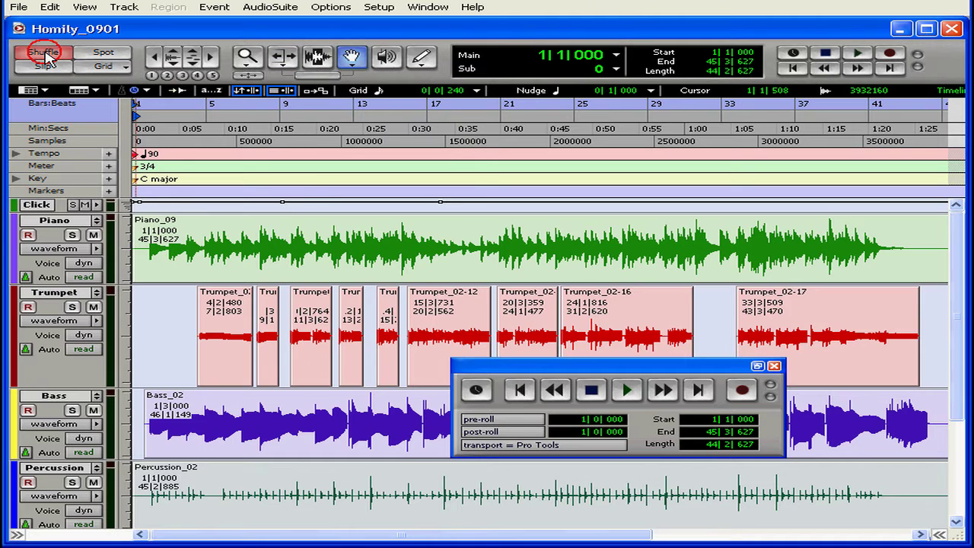
{"action": "left_click", "coordinate": [316, 354]}
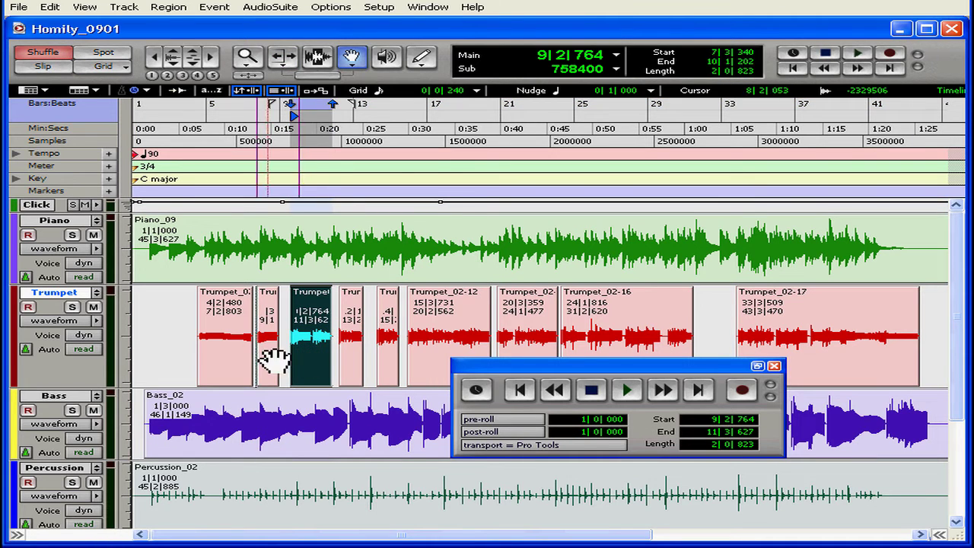
{"action": "left_click_drag", "start_coordinate": [200, 361], "coordinate": [345, 353]}
Step: Shuffle Trumpet_02-16 to the end of the Trumpet track and Trumpet_02-17 to the slot starting at 20|3|359
{"action": "left_click_drag", "start_coordinate": [652, 330], "coordinate": [944, 319]}
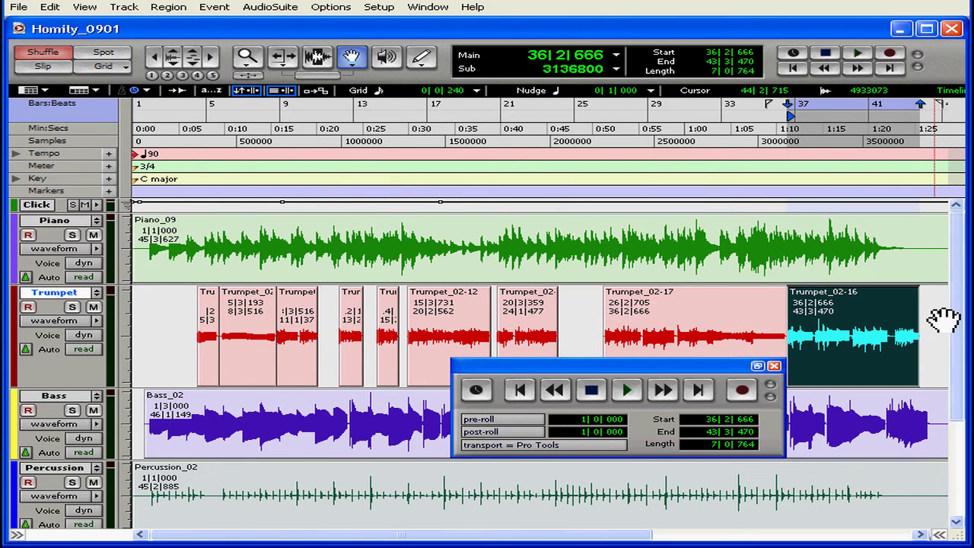
{"action": "left_click", "coordinate": [714, 325]}
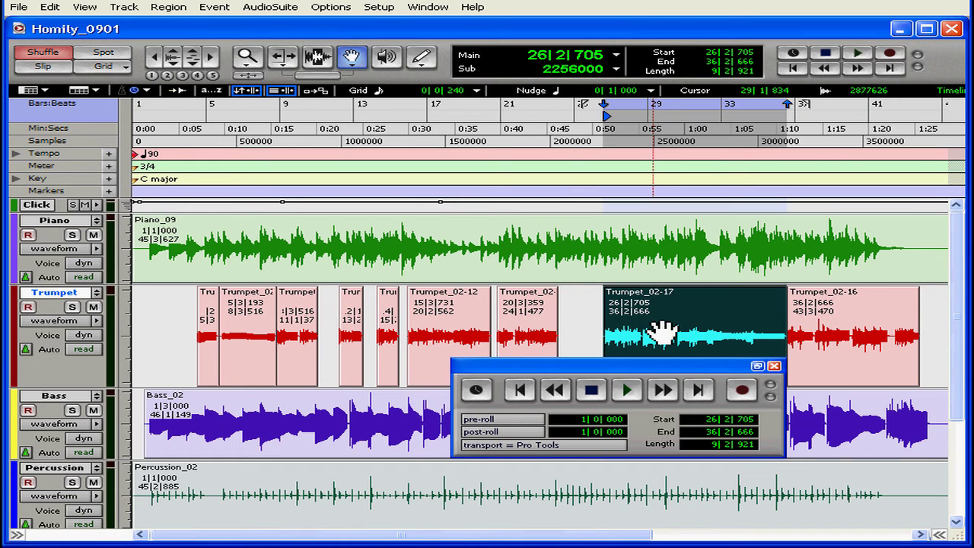
{"action": "left_click_drag", "start_coordinate": [513, 323], "coordinate": [514, 324]}
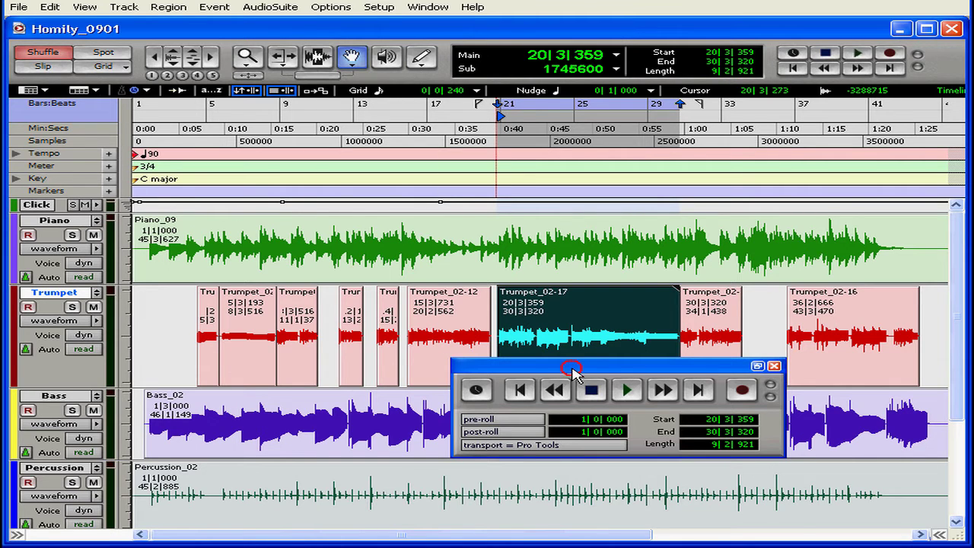
Step: Move the transport window clear of the Trumpet track and trim the end of Trumpet_02-17 back to about 28|2|214
{"action": "left_click_drag", "start_coordinate": [572, 366], "coordinate": [593, 442]}
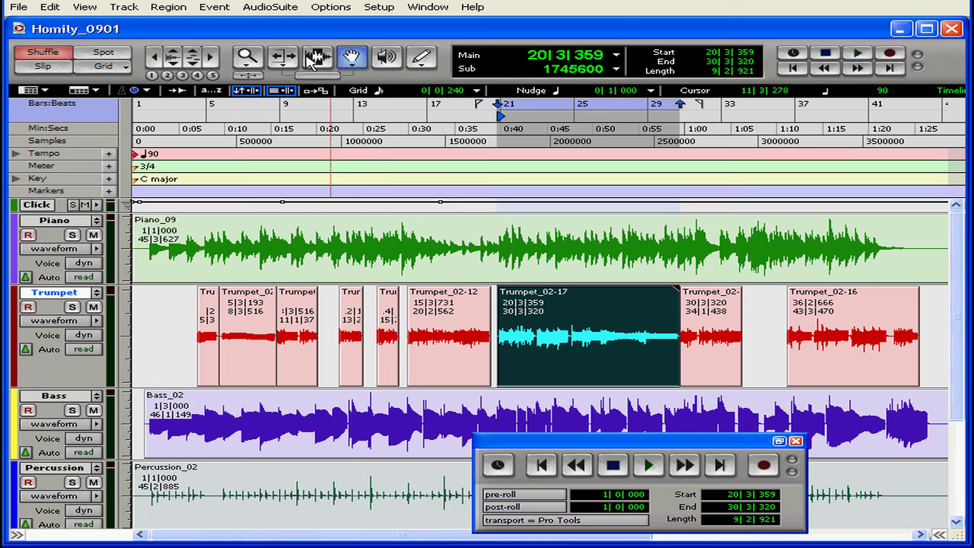
{"action": "left_click", "coordinate": [283, 63]}
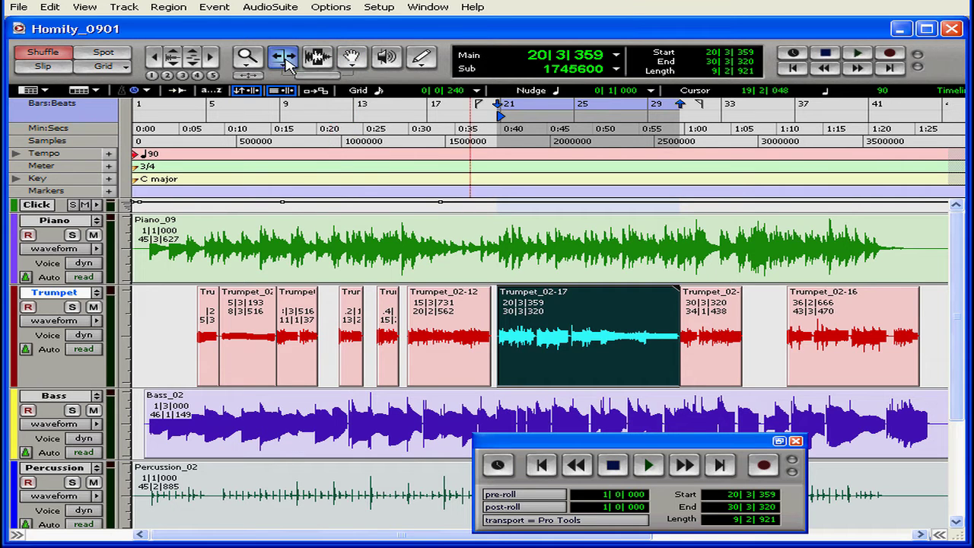
{"action": "mouse_move", "coordinate": [653, 356]}
{"action": "left_mouse_down"}
{"action": "mouse_move", "coordinate": [669, 356]}
{"action": "mouse_move", "coordinate": [639, 361]}
{"action": "mouse_move", "coordinate": [668, 363]}
{"action": "left_mouse_up"}
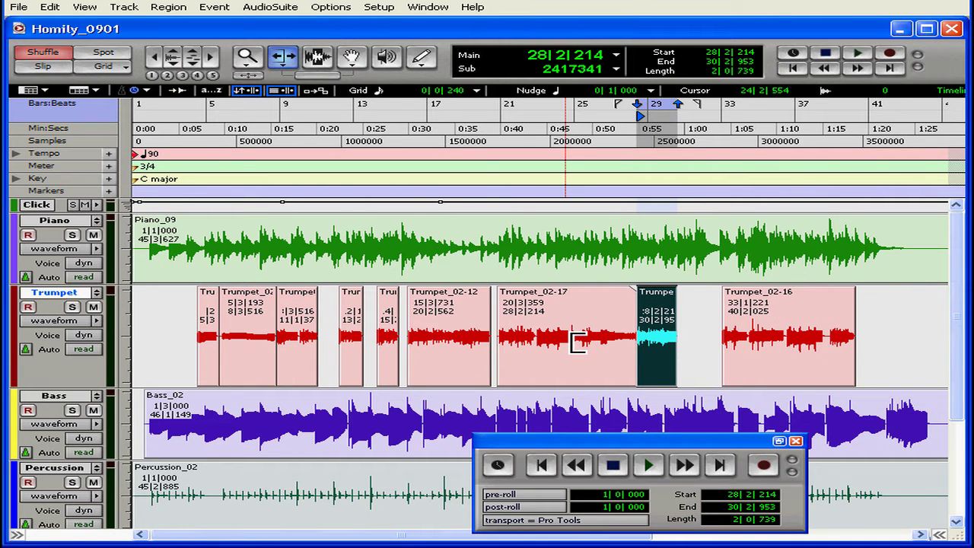
Step: Use the Grabber to shuffle the first three Trumpet regions so the long one comes first and the shortest one third
{"action": "left_click", "coordinate": [351, 57]}
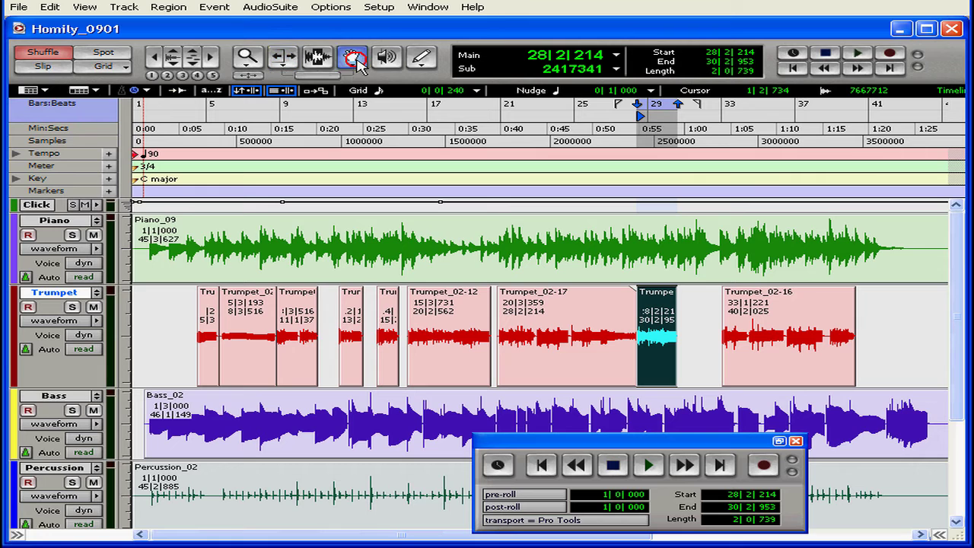
{"action": "left_click", "coordinate": [292, 349]}
{"action": "left_click_drag", "start_coordinate": [296, 354], "coordinate": [201, 354]}
{"action": "left_click", "coordinate": [305, 348]}
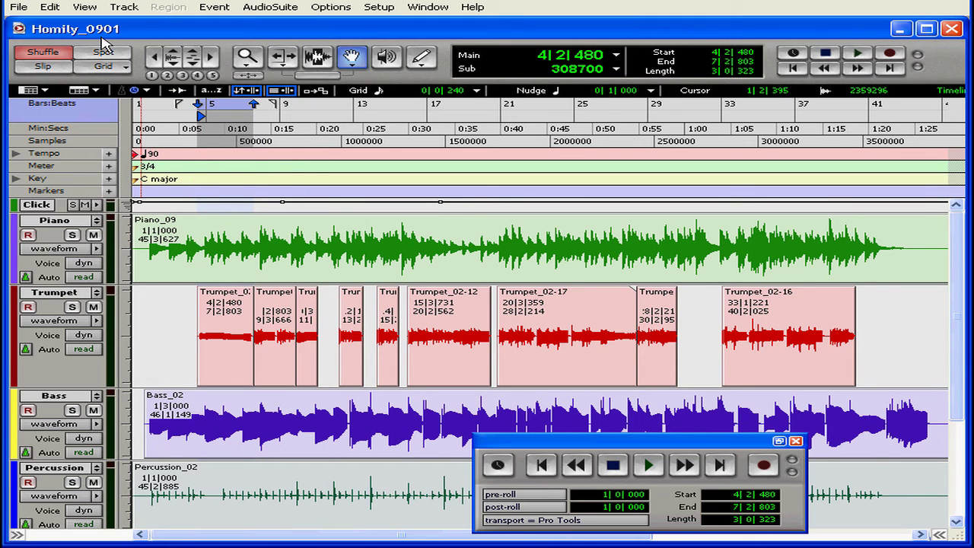
Step: Switch to Spot mode, open the Spot Dialog for the first Trumpet region and set its time scale to Min:Secs
{"action": "left_click", "coordinate": [104, 55]}
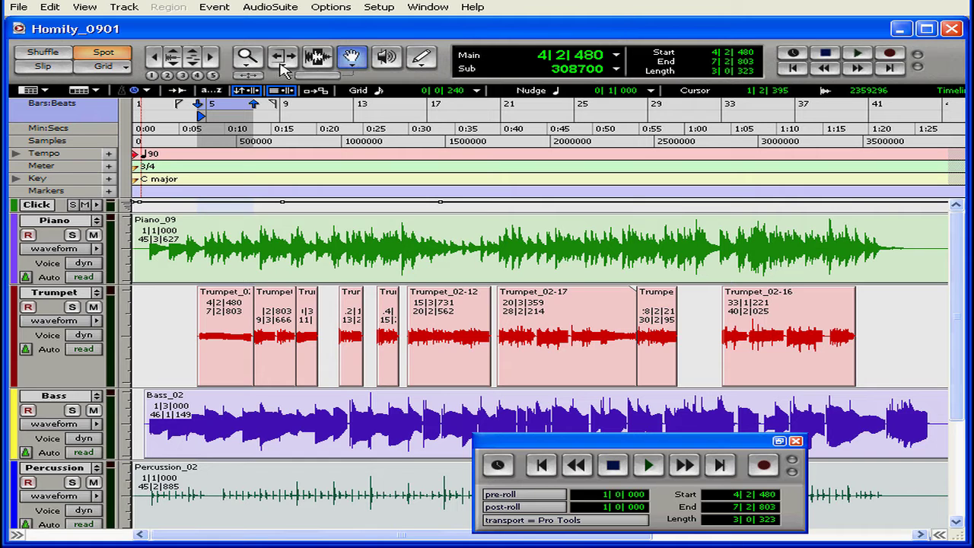
{"action": "left_click", "coordinate": [242, 335]}
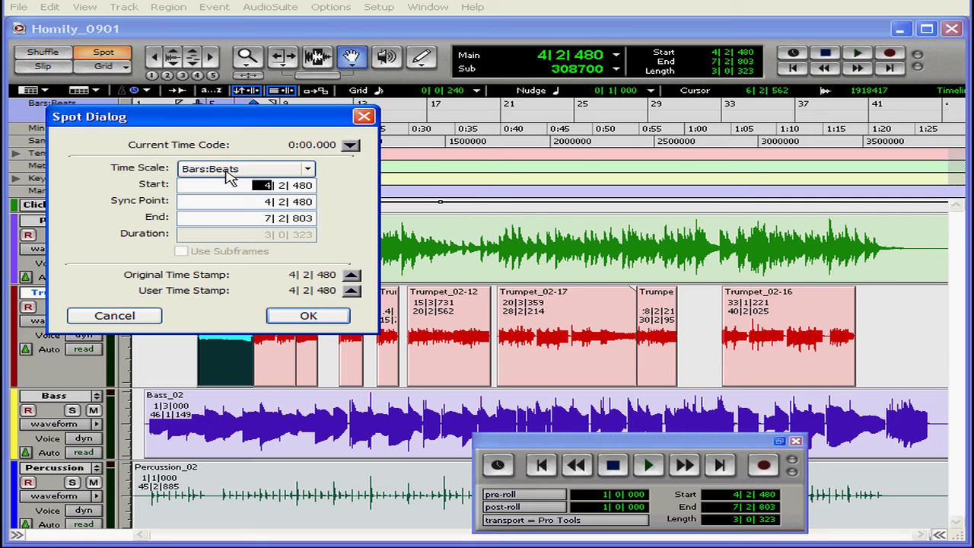
{"action": "left_click", "coordinate": [258, 189]}
{"action": "left_click", "coordinate": [309, 169]}
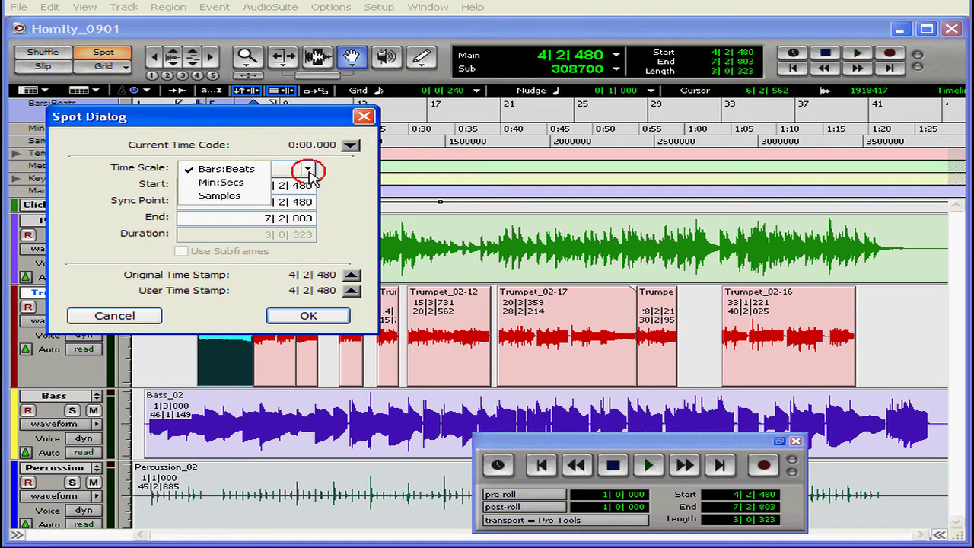
{"action": "left_click", "coordinate": [259, 186]}
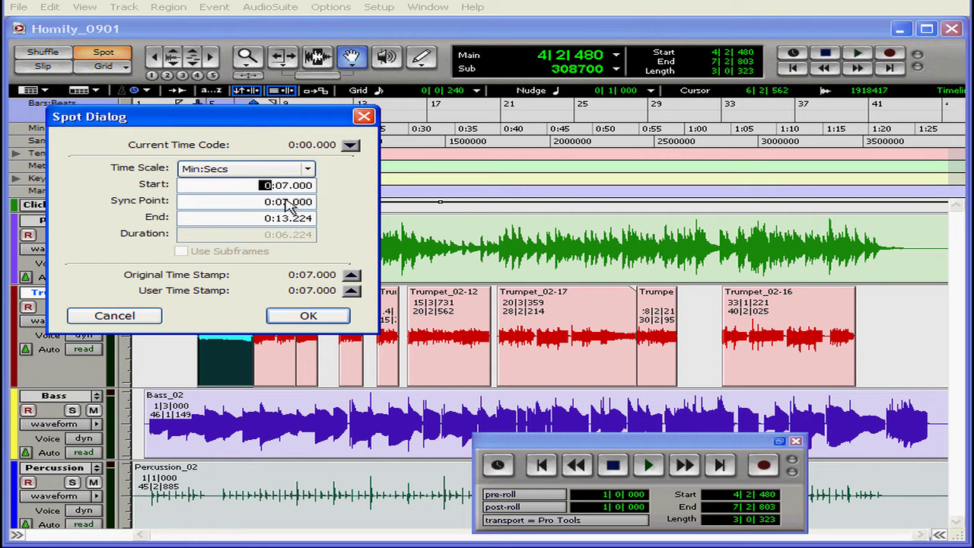
Step: Spot the first Trumpet region to a new start time and the second one to a start of 21:00.000
{"action": "key", "text": "Right"}
{"action": "key", "text": "Right"}
{"action": "key", "text": "Left"}
{"action": "key", "text": "Left"}
{"action": "key", "text": "Right"}
{"action": "key", "text": "Right"}
{"action": "key", "text": "Up"}
{"action": "key", "text": "Up"}
{"action": "key", "text": "Down"}
{"action": "key", "text": "Down"}
{"action": "key", "text": "Down"}
{"action": "key", "text": "Down"}
{"action": "key", "text": "Down"}
{"action": "key", "text": "Left"}
{"action": "key", "text": "Left"}
{"action": "type", "text": "21"}
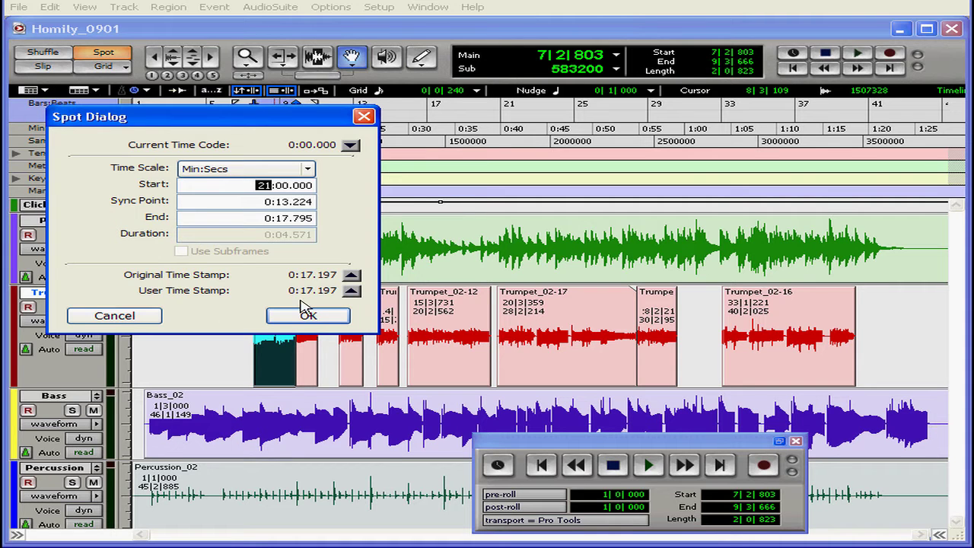
{"action": "left_click", "coordinate": [307, 315]}
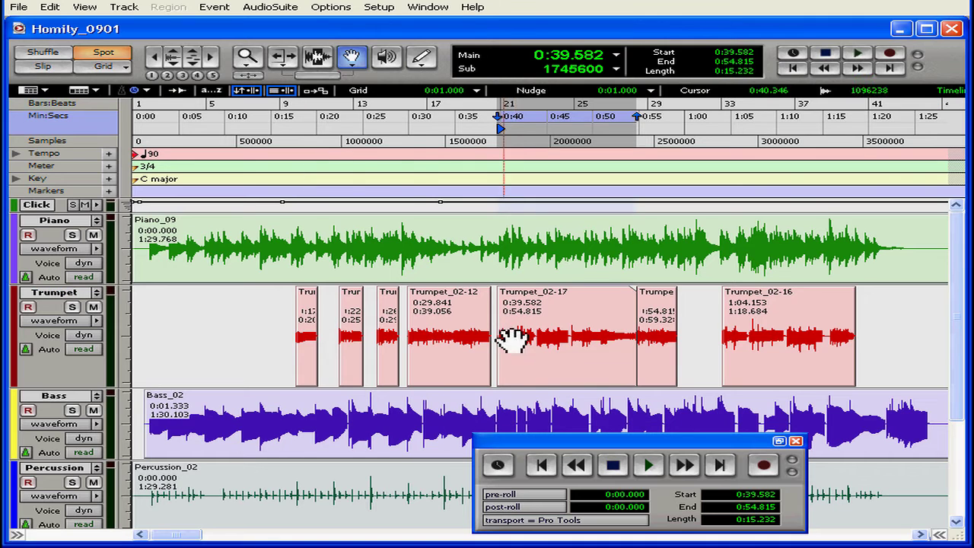
Step: Trim Trumpet_02-17 in Spot mode by setting its end to 0:53.815, and restore its original end
{"action": "left_click", "coordinate": [293, 61]}
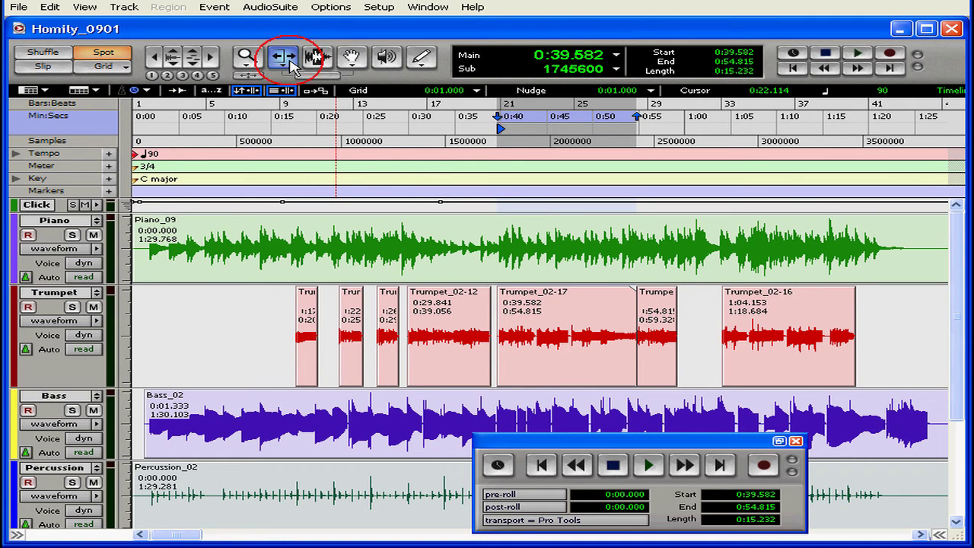
{"action": "left_click", "coordinate": [634, 350]}
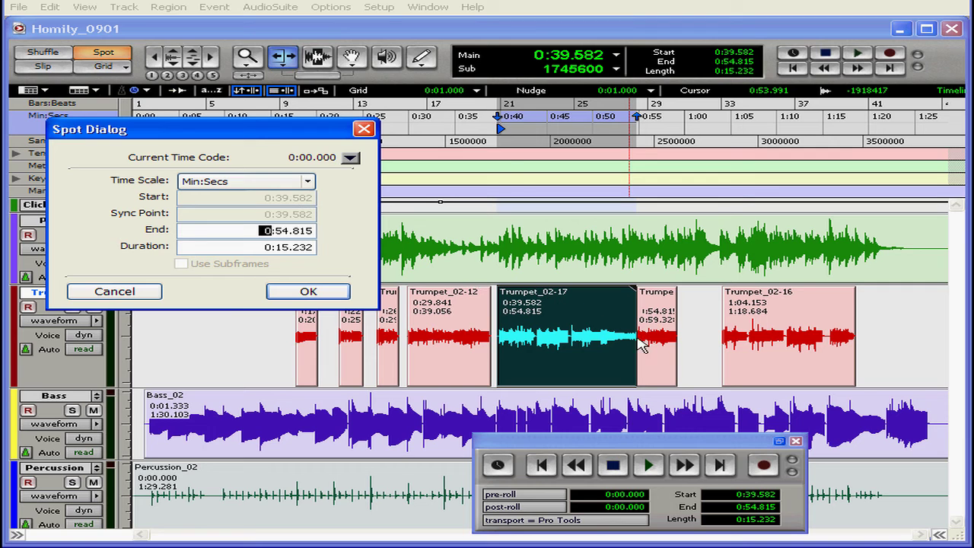
{"action": "left_click", "coordinate": [286, 230]}
{"action": "key", "text": "Up"}
{"action": "key", "text": "Down"}
{"action": "key", "text": "Down"}
{"action": "left_click", "coordinate": [309, 292]}
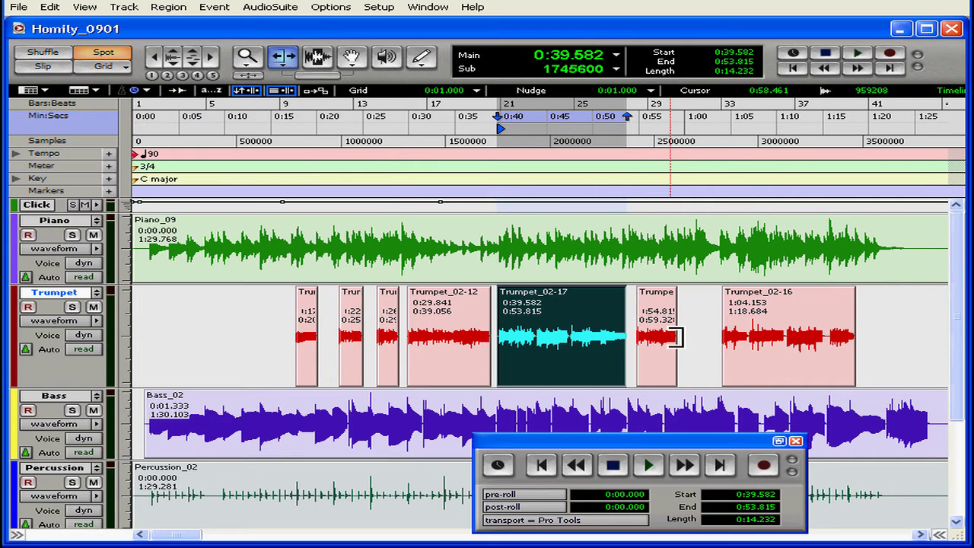
{"action": "key", "text": "ctrl+KP_Add"}
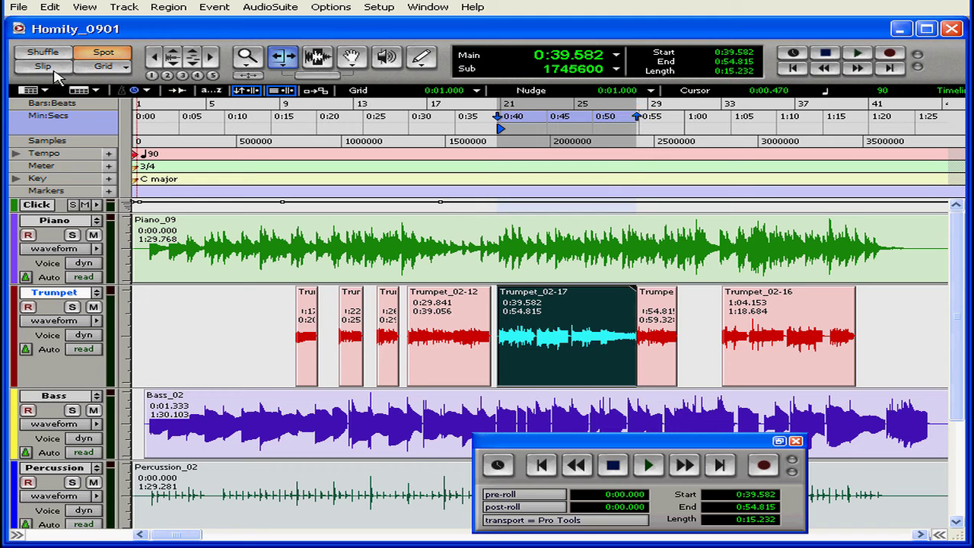
Step: In Slip mode, move the Trumpet region starting at 0:22.439 to about 0:14.676 and trim its end slightly shorter
{"action": "left_click", "coordinate": [44, 67]}
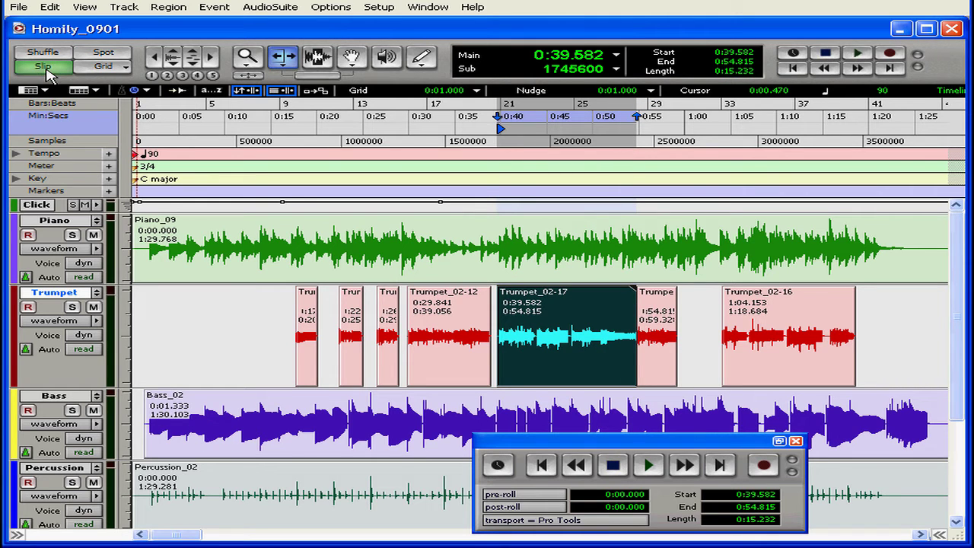
{"action": "left_click", "coordinate": [353, 59]}
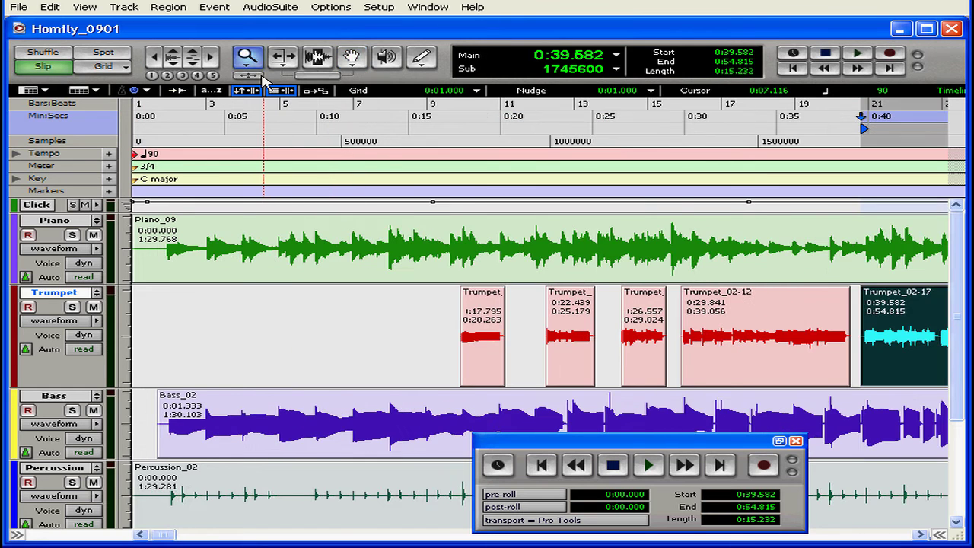
{"action": "left_click", "coordinate": [353, 58]}
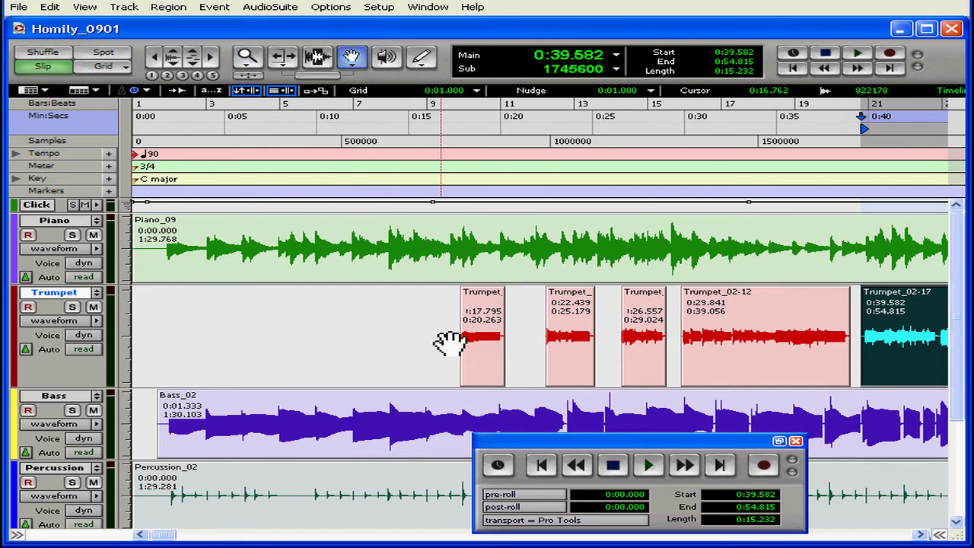
{"action": "left_click_drag", "start_coordinate": [594, 362], "coordinate": [440, 363]}
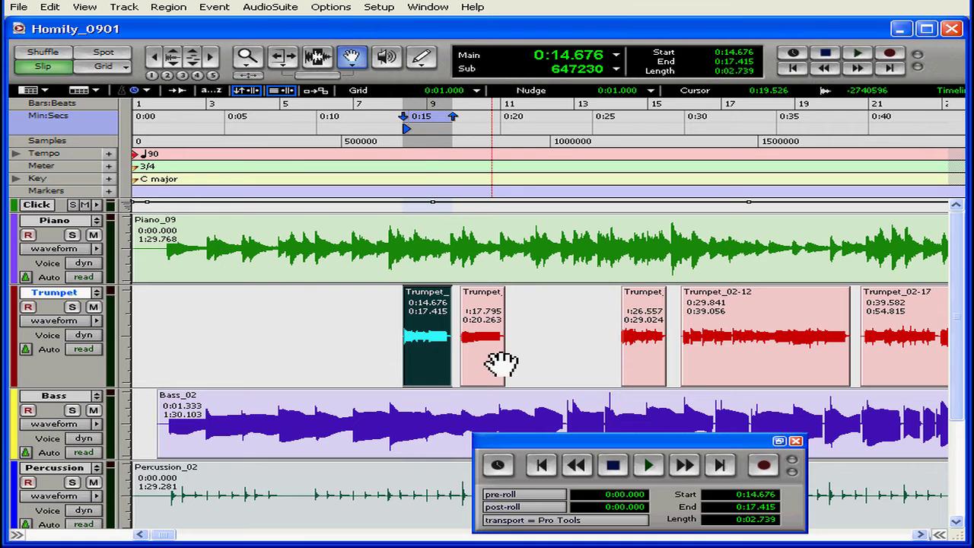
{"action": "left_click", "coordinate": [290, 65]}
{"action": "left_click_drag", "start_coordinate": [450, 361], "coordinate": [439, 365]}
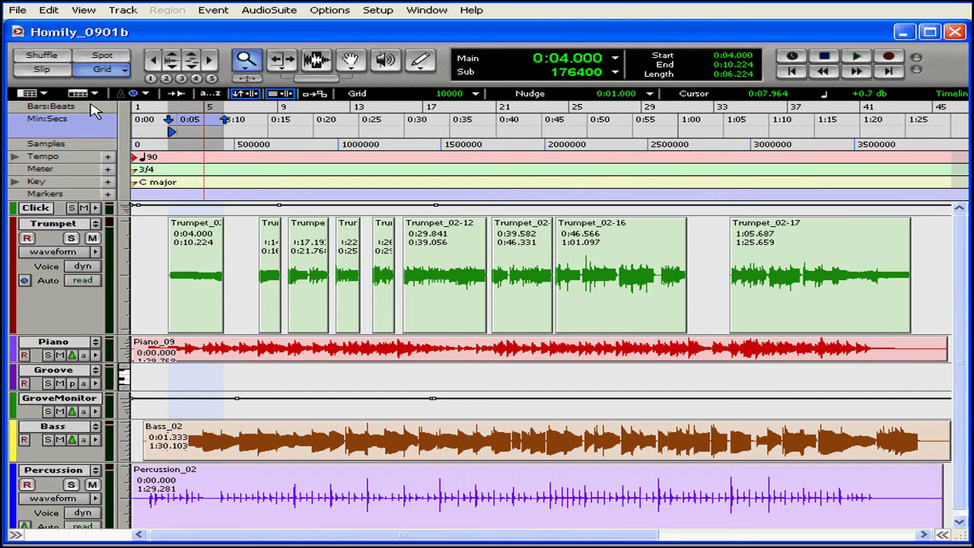
Step: Set the main time scale to Samples and the grid value to 1 sample
{"action": "left_click", "coordinate": [92, 108]}
{"action": "left_click", "coordinate": [86, 133]}
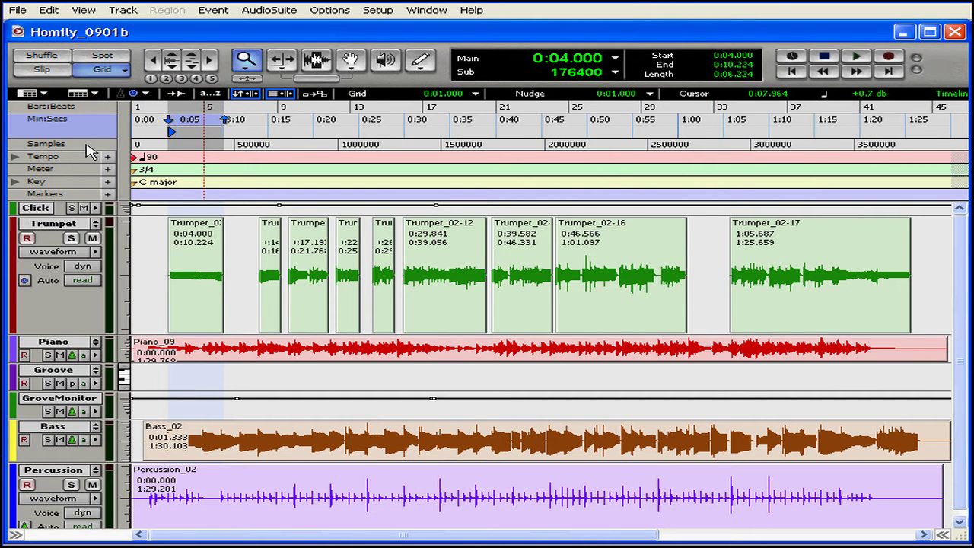
{"action": "left_click", "coordinate": [87, 144]}
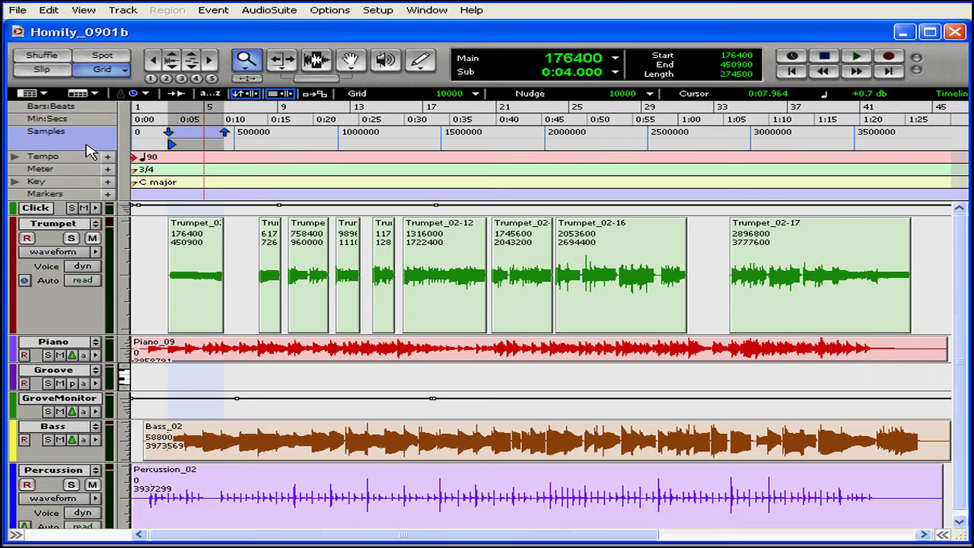
{"action": "left_click", "coordinate": [475, 93]}
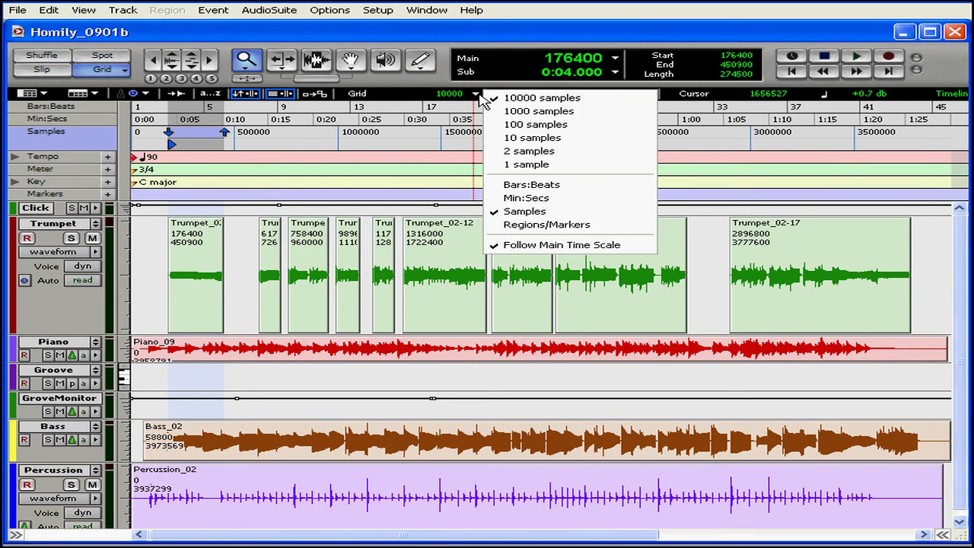
{"action": "left_click", "coordinate": [509, 164]}
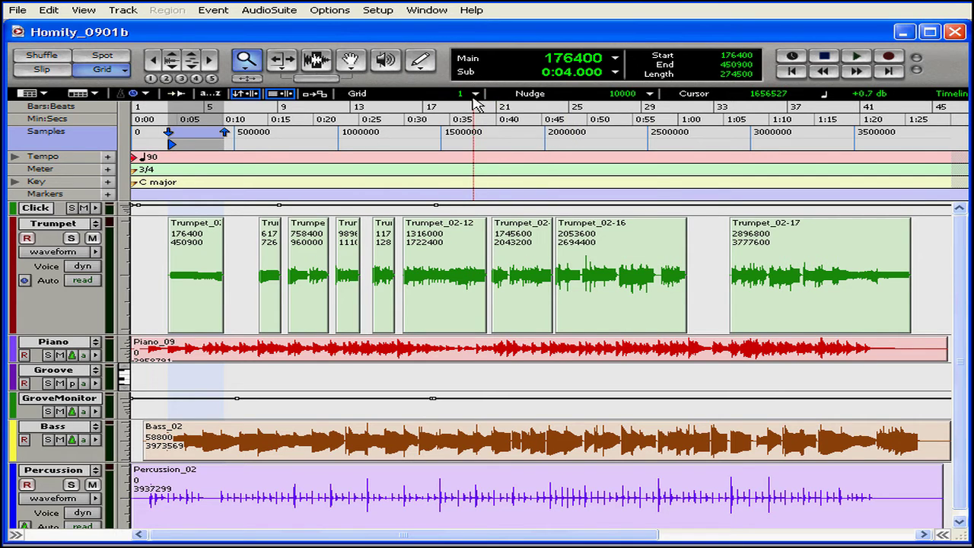
Step: Switch the grid to Bars:Beats and set its value to a 1/4 note, and finally to a 1/2 note
{"action": "left_click", "coordinate": [476, 95]}
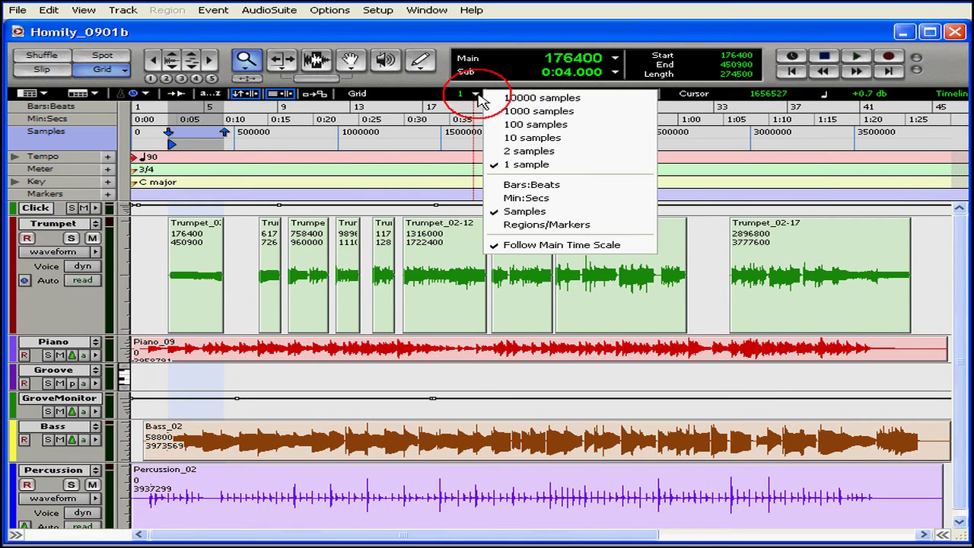
{"action": "left_click", "coordinate": [522, 188]}
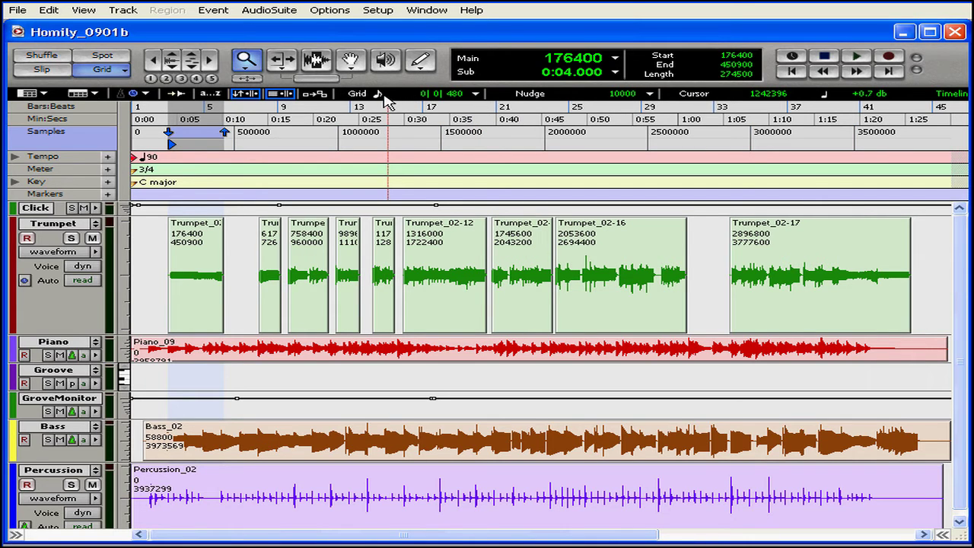
{"action": "left_click", "coordinate": [476, 94]}
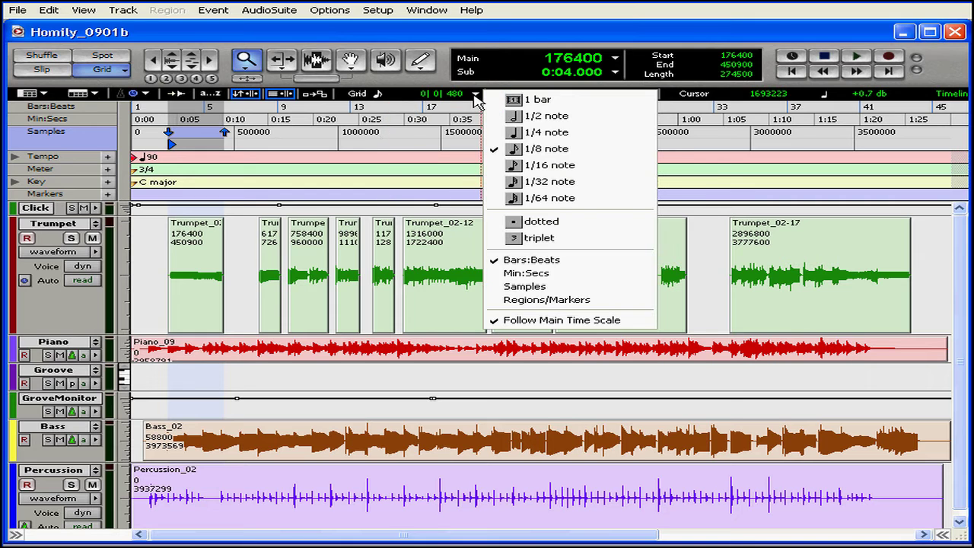
{"action": "left_click", "coordinate": [530, 133]}
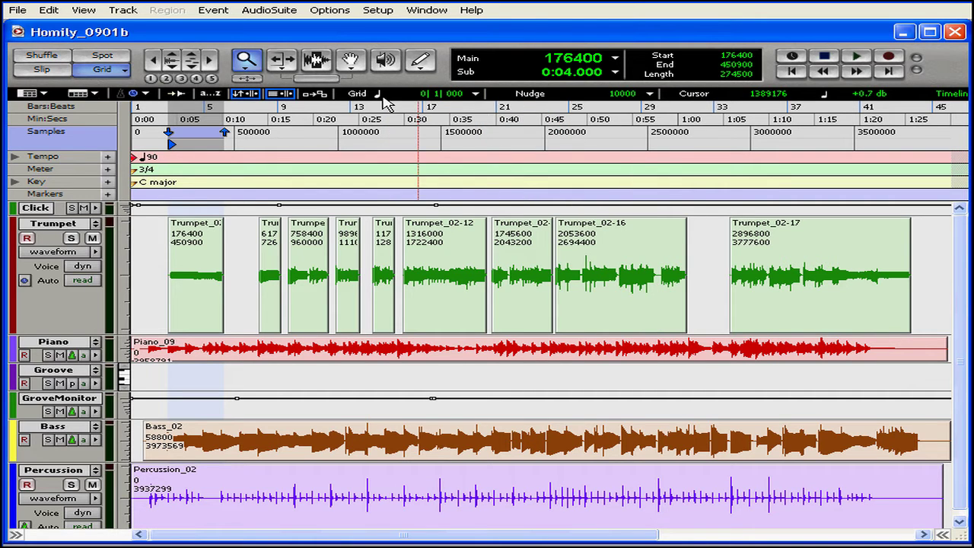
{"action": "left_click", "coordinate": [476, 94]}
{"action": "left_click", "coordinate": [530, 114]}
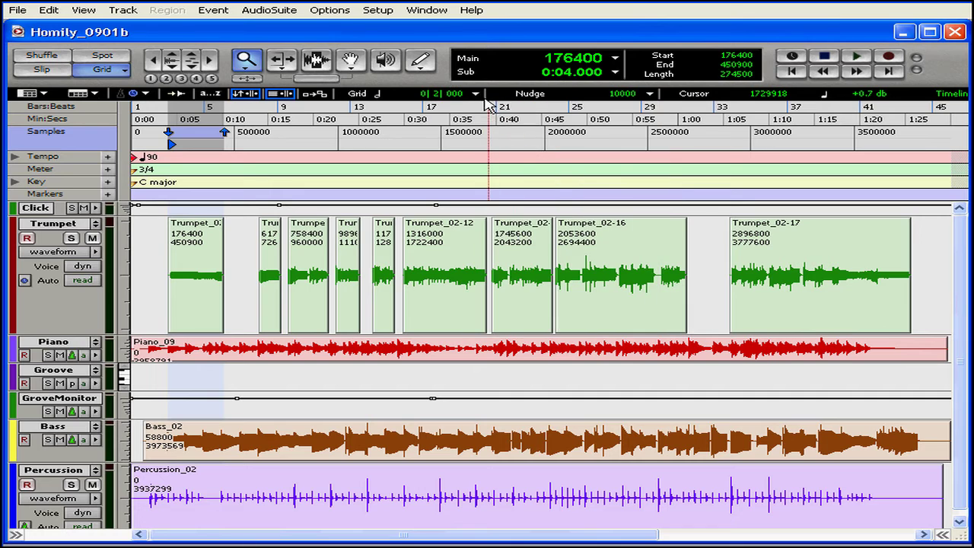
Step: Set the grid value to 1 bar, and switch the grid from Bars:Beats to Min:Secs
{"action": "left_click", "coordinate": [476, 95]}
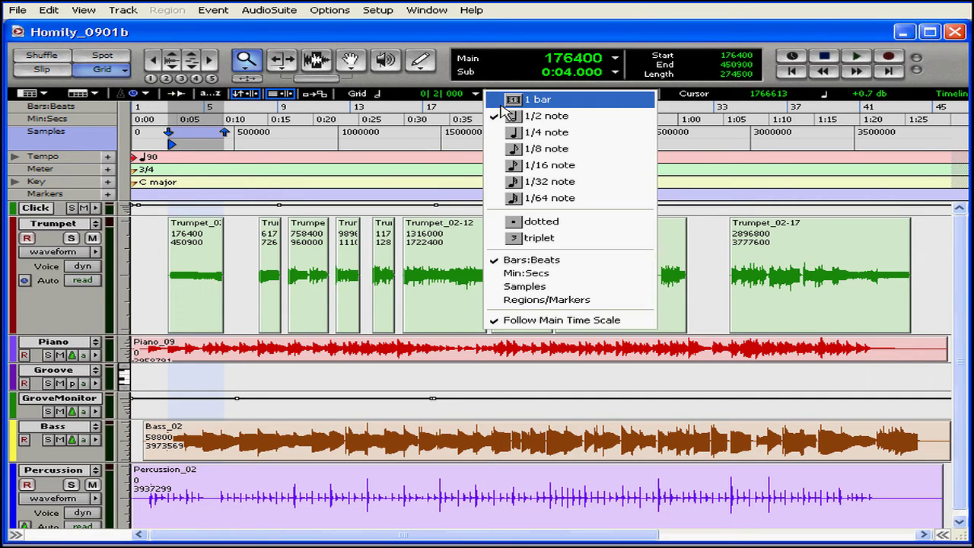
{"action": "left_click", "coordinate": [503, 97]}
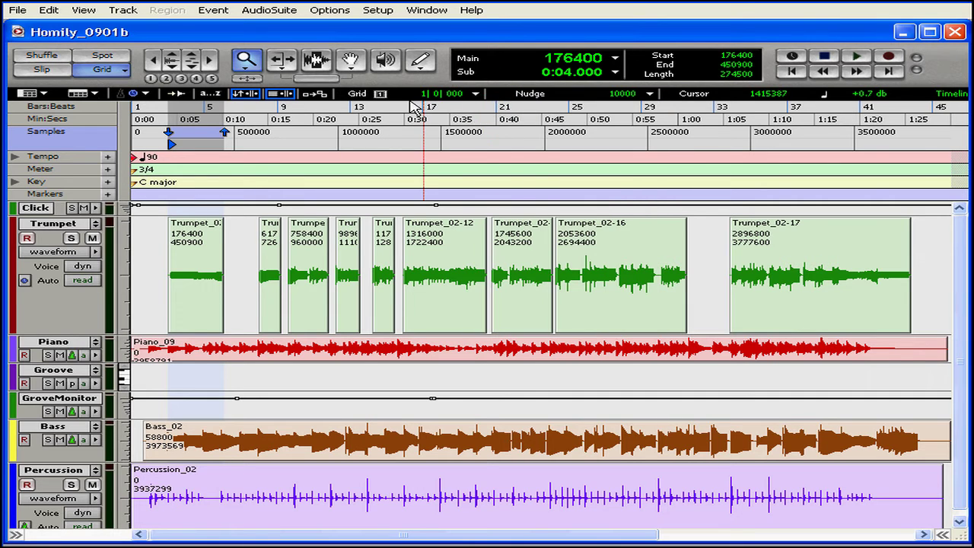
{"action": "left_click", "coordinate": [475, 94]}
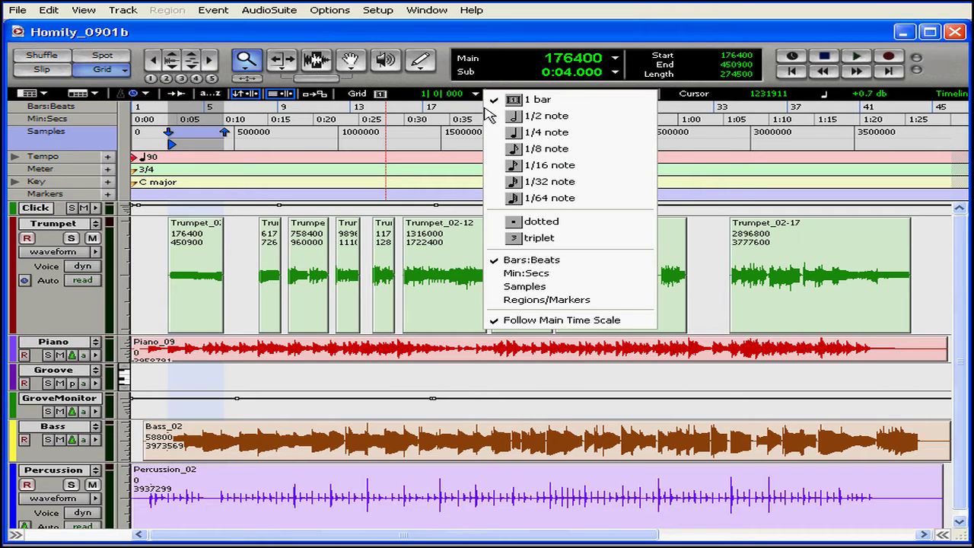
{"action": "left_click", "coordinate": [573, 274]}
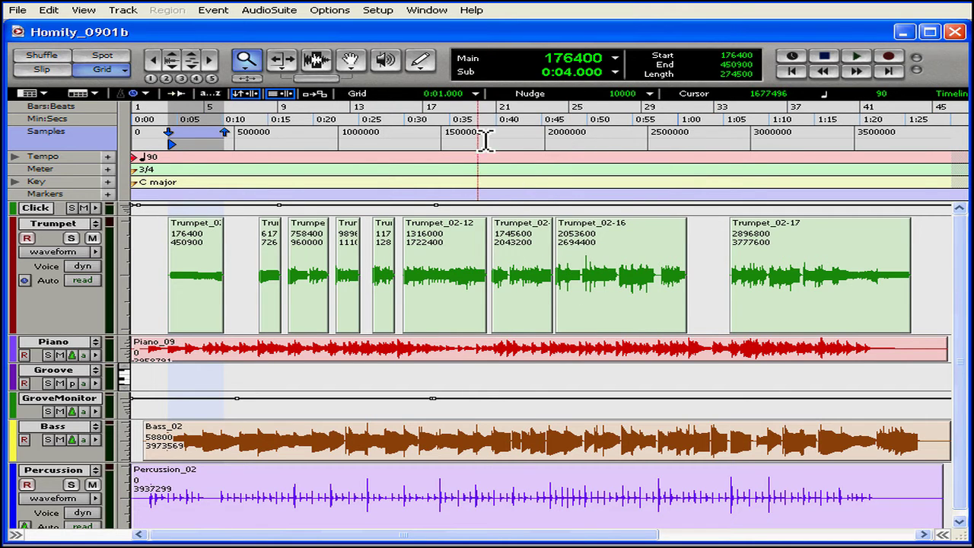
Step: Set the Min:Secs grid value to 1 msec, and finally to 500 msec
{"action": "left_click", "coordinate": [475, 94]}
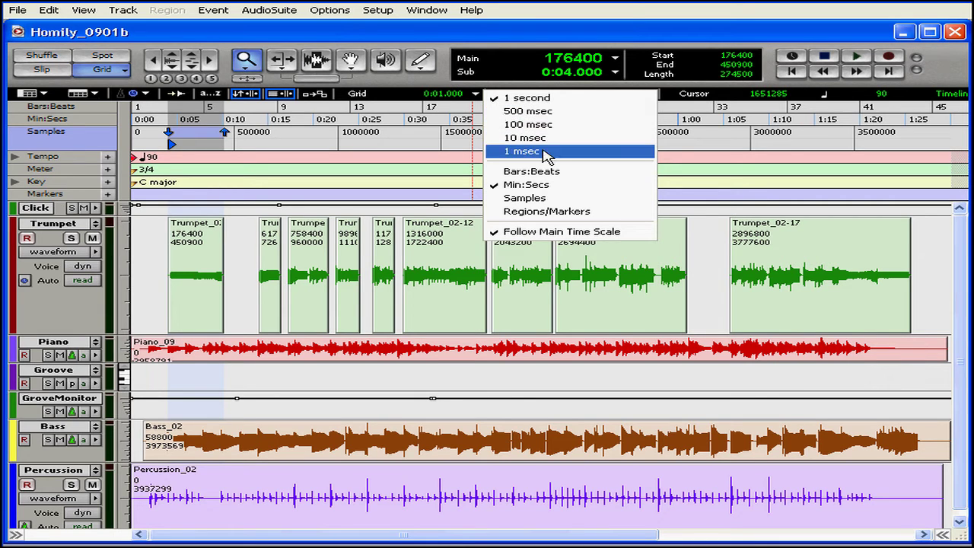
{"action": "left_click", "coordinate": [516, 153]}
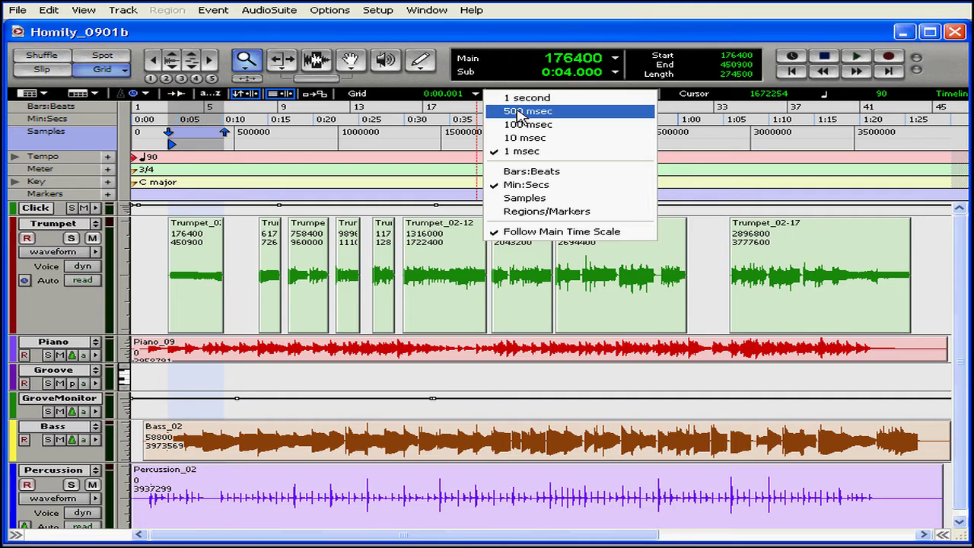
{"action": "left_click", "coordinate": [519, 114]}
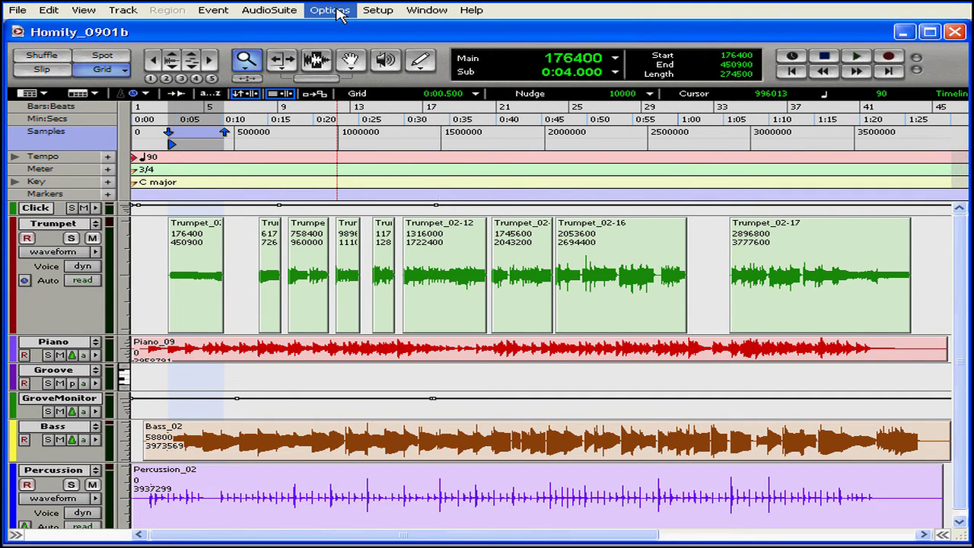
Step: Try to make grid lines show in the Edit window through the display preferences
{"action": "left_click", "coordinate": [377, 10]}
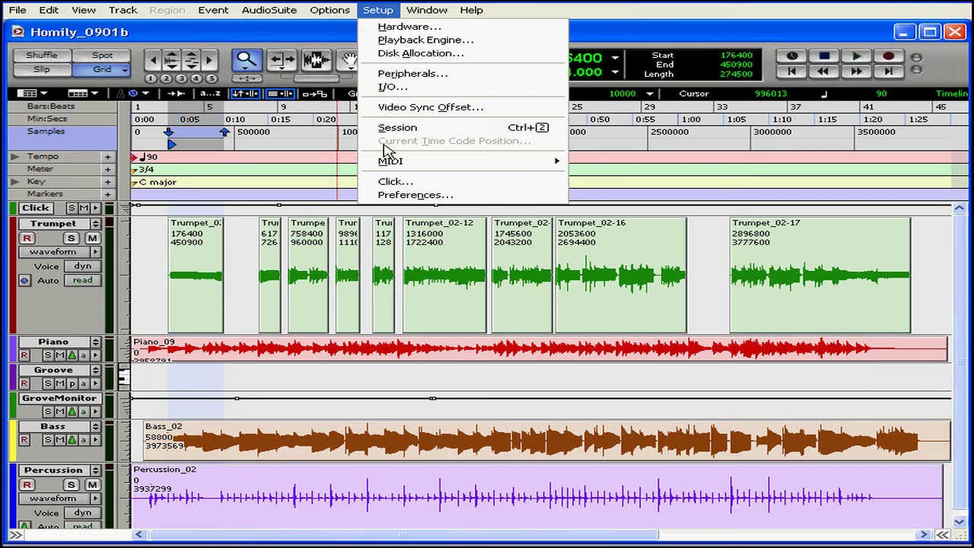
{"action": "left_click", "coordinate": [392, 192]}
{"action": "left_click_drag", "start_coordinate": [2, 23], "coordinate": [314, 59]}
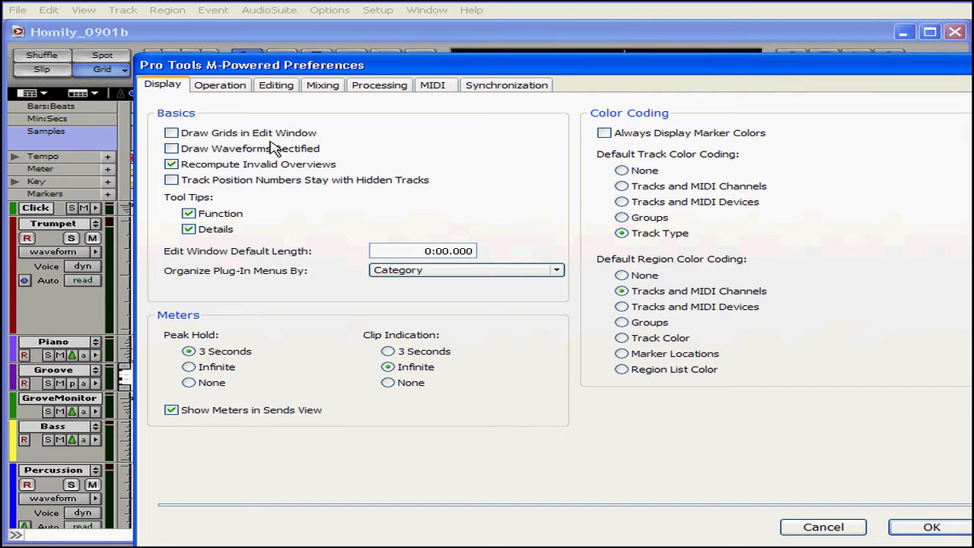
{"action": "left_click", "coordinate": [171, 132]}
{"action": "left_click", "coordinate": [947, 531]}
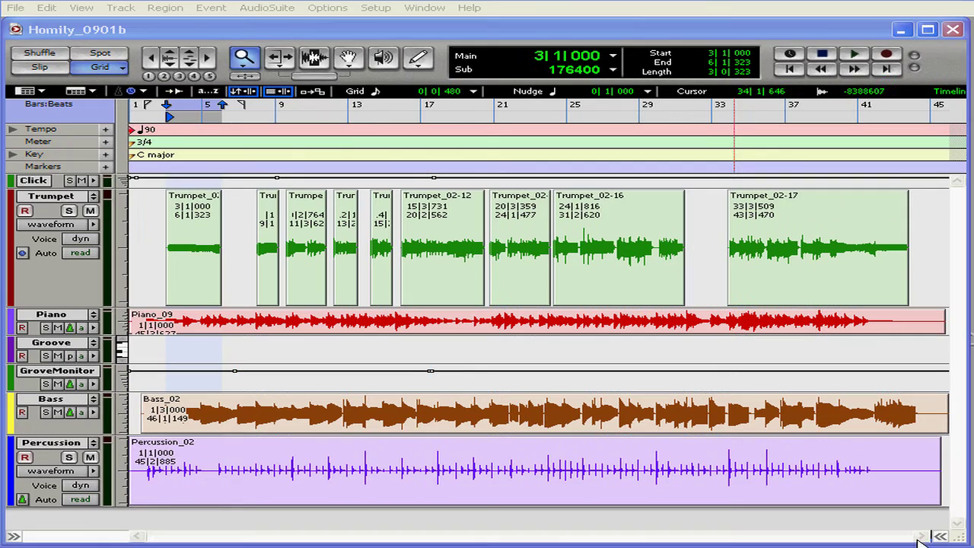
Step: Turn on Draw Grids in Edit Window in the display preferences and apply the change
{"action": "left_click", "coordinate": [248, 60]}
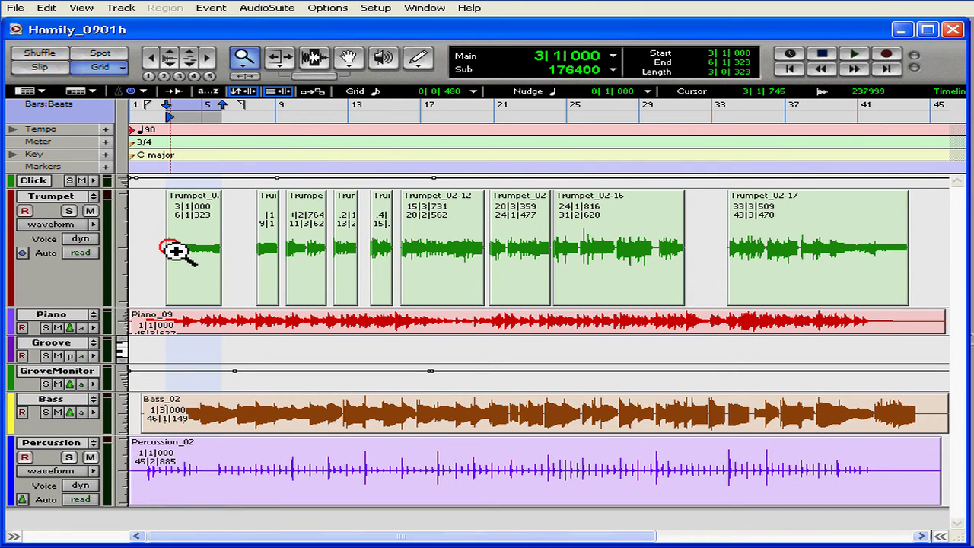
{"action": "left_click_drag", "start_coordinate": [175, 248], "coordinate": [333, 264]}
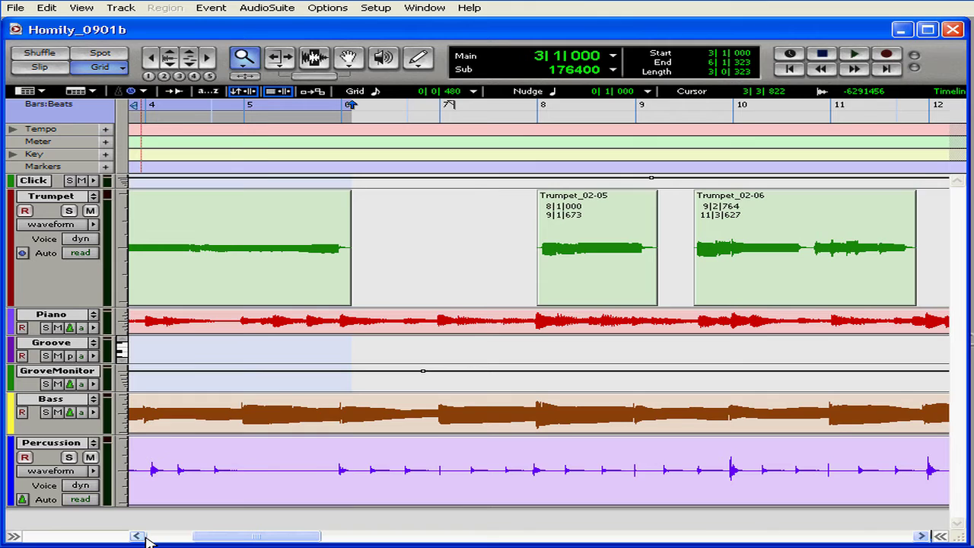
{"action": "left_click", "coordinate": [145, 536]}
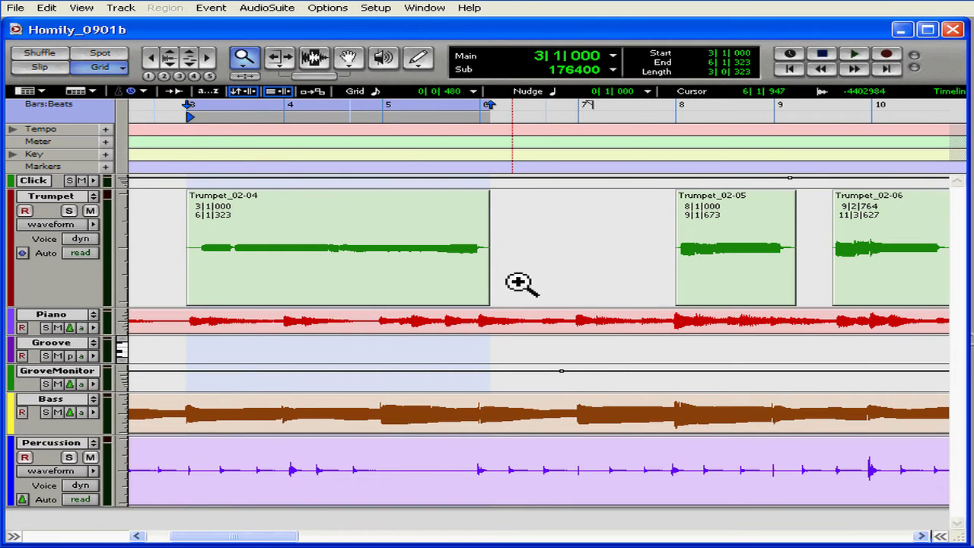
{"action": "left_click", "coordinate": [377, 8]}
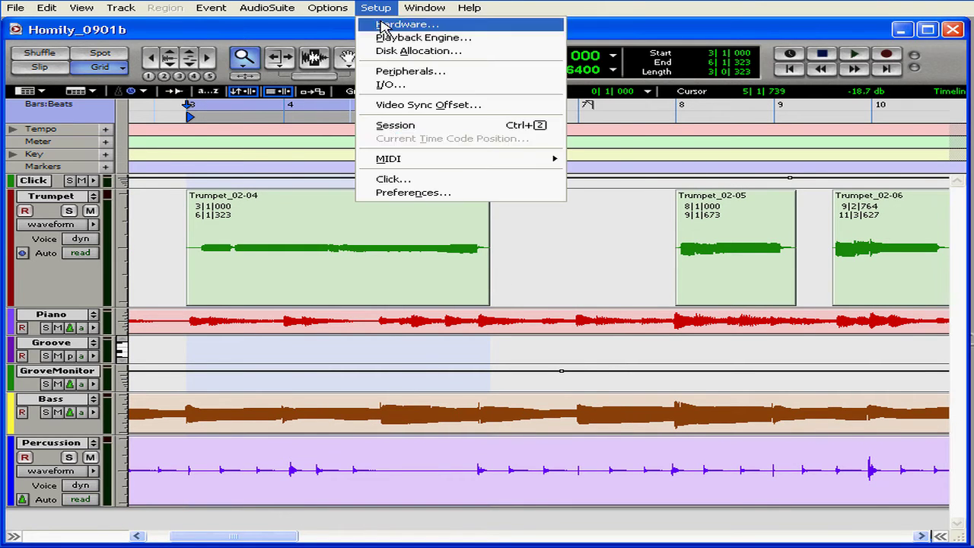
{"action": "left_click", "coordinate": [426, 195]}
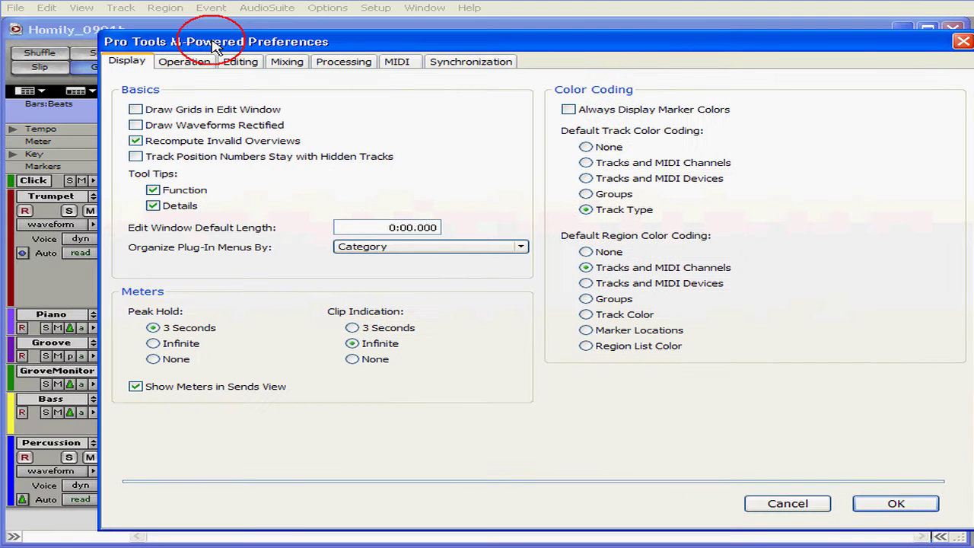
{"action": "left_click_drag", "start_coordinate": [224, 33], "coordinate": [255, 39]}
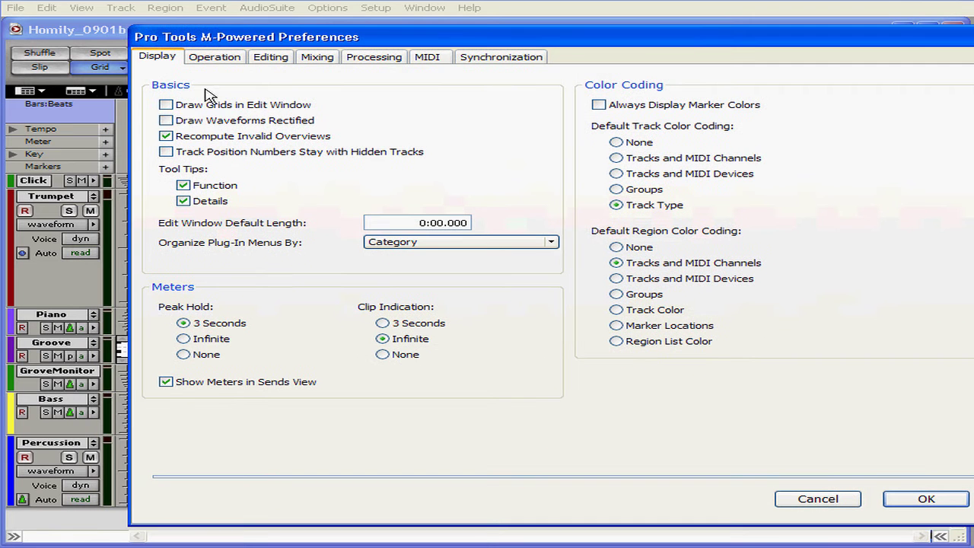
{"action": "left_click", "coordinate": [166, 105]}
{"action": "left_click", "coordinate": [921, 498]}
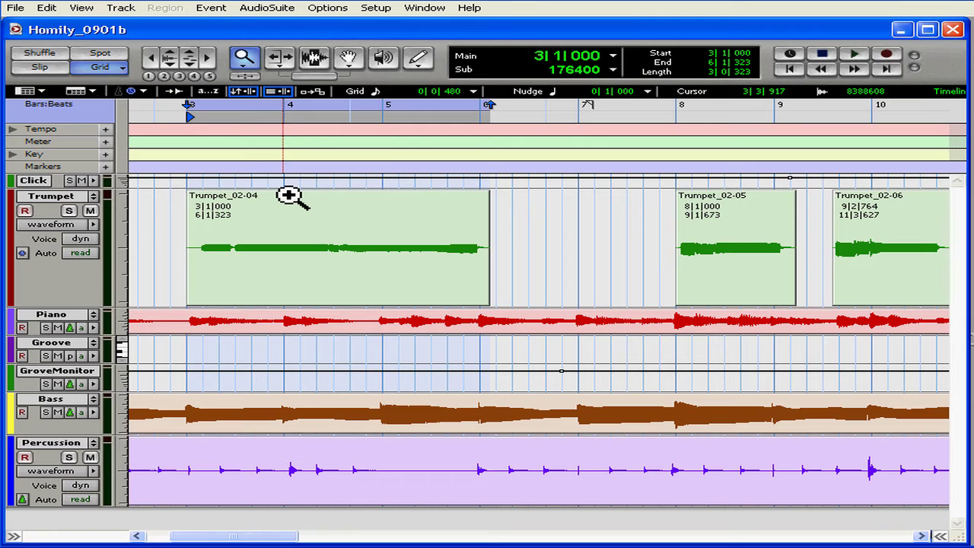
Step: Set the grid value to a 1/4 note and move Trumpet_02-04 along the grid to start at 3|3|000
{"action": "left_click", "coordinate": [472, 92]}
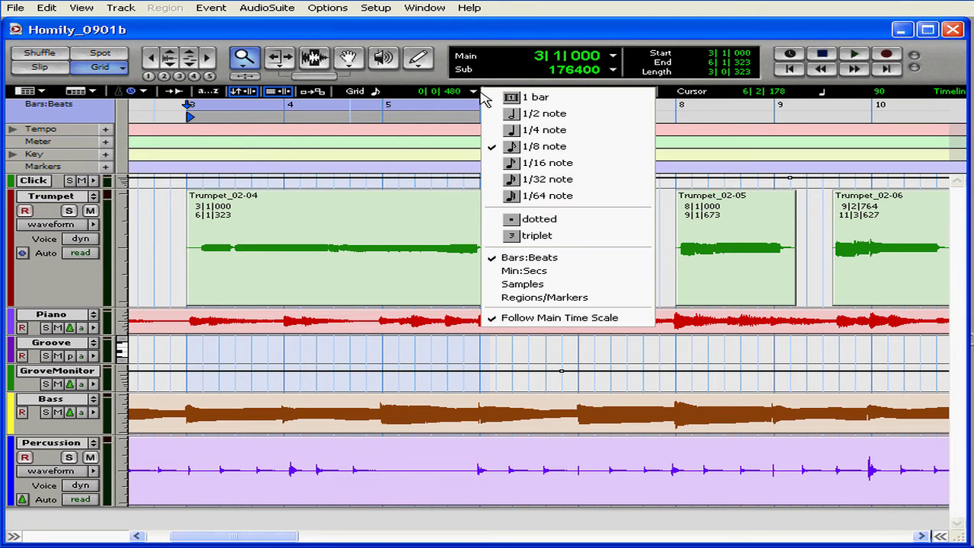
{"action": "left_click", "coordinate": [529, 132]}
{"action": "key", "text": "F8"}
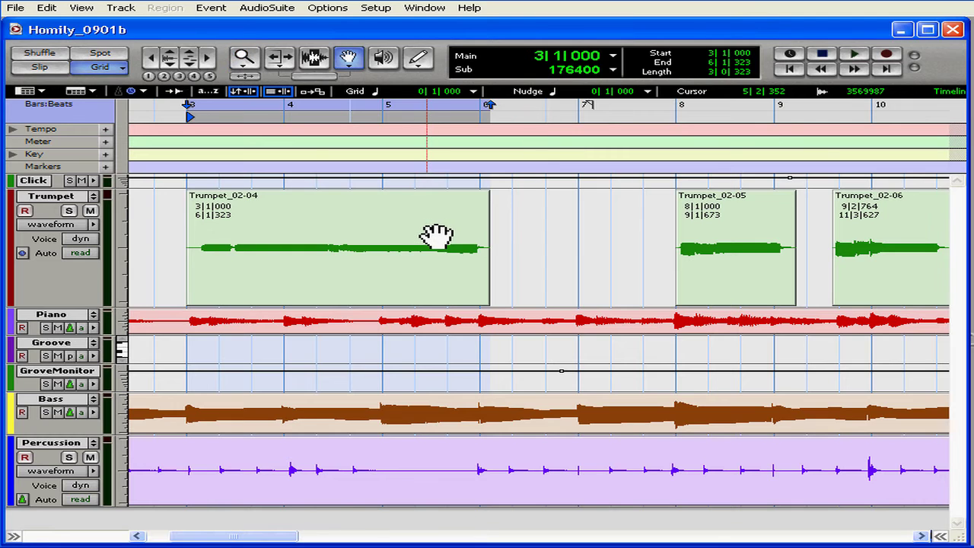
{"action": "left_click", "coordinate": [419, 231]}
{"action": "left_click_drag", "start_coordinate": [428, 240], "coordinate": [467, 242]}
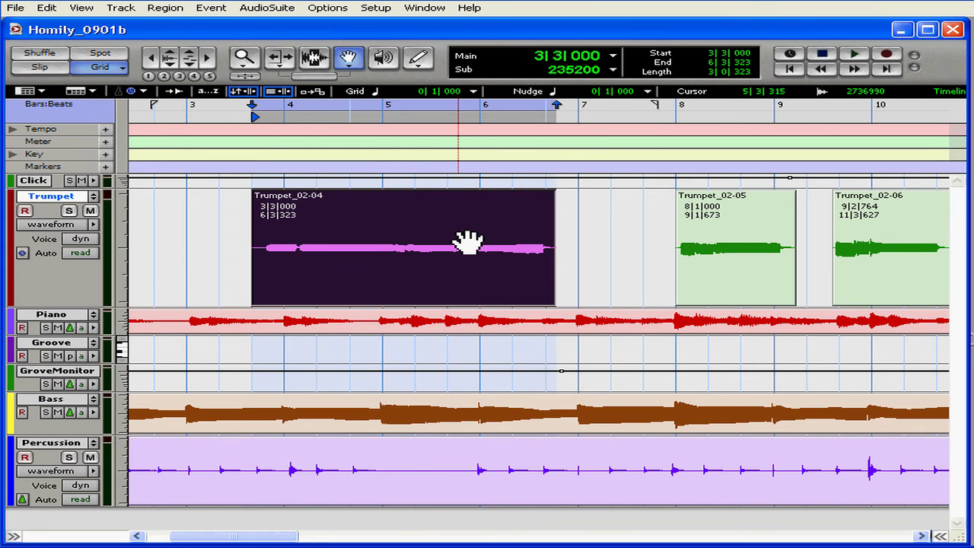
{"action": "left_click", "coordinate": [582, 246]}
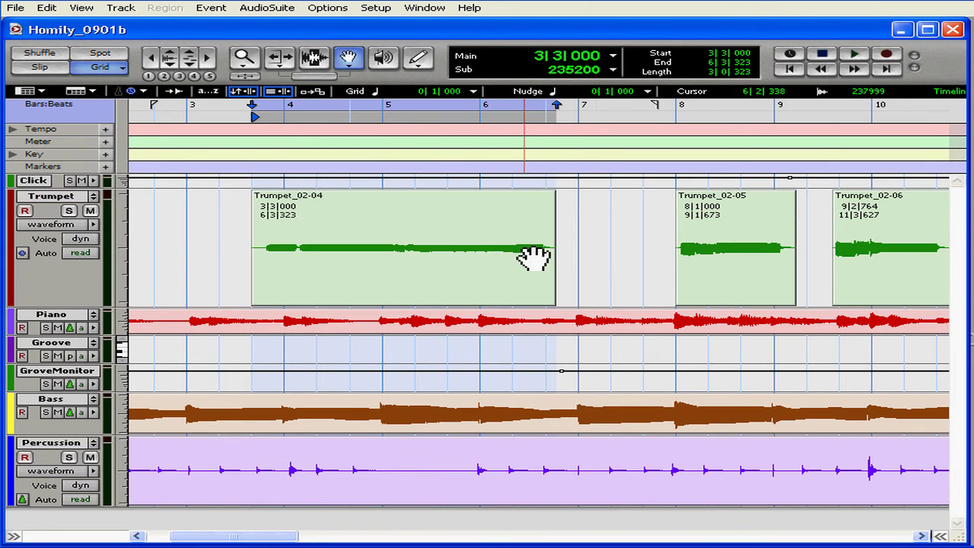
Step: Try to extend the end of Trumpet_02-04 to the next grid line with the Trimmer tool
{"action": "left_click", "coordinate": [280, 57]}
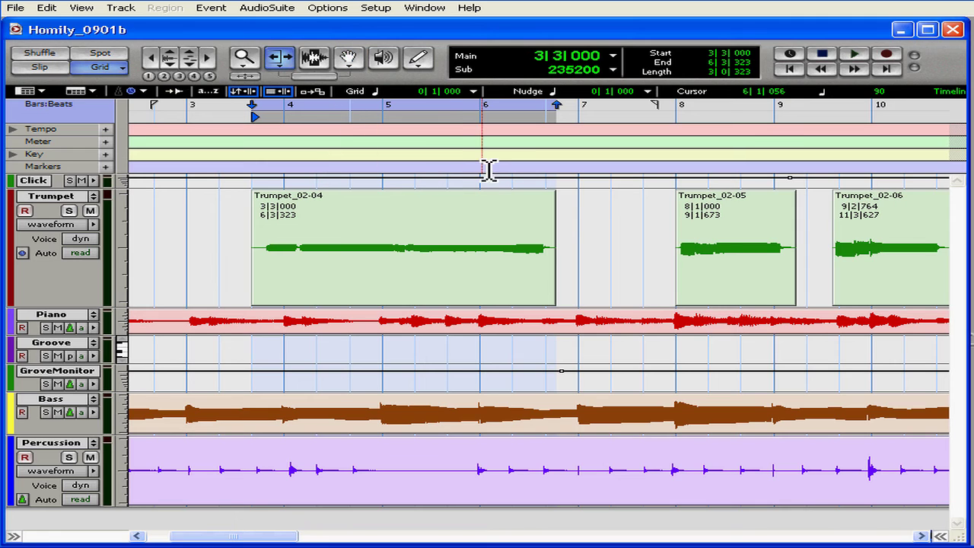
{"action": "left_click", "coordinate": [553, 251]}
{"action": "mouse_move", "coordinate": [554, 254]}
{"action": "left_mouse_down"}
{"action": "mouse_move", "coordinate": [497, 253]}
{"action": "mouse_move", "coordinate": [574, 254]}
{"action": "mouse_move", "coordinate": [563, 254]}
{"action": "left_mouse_up"}
{"action": "left_click", "coordinate": [576, 254]}
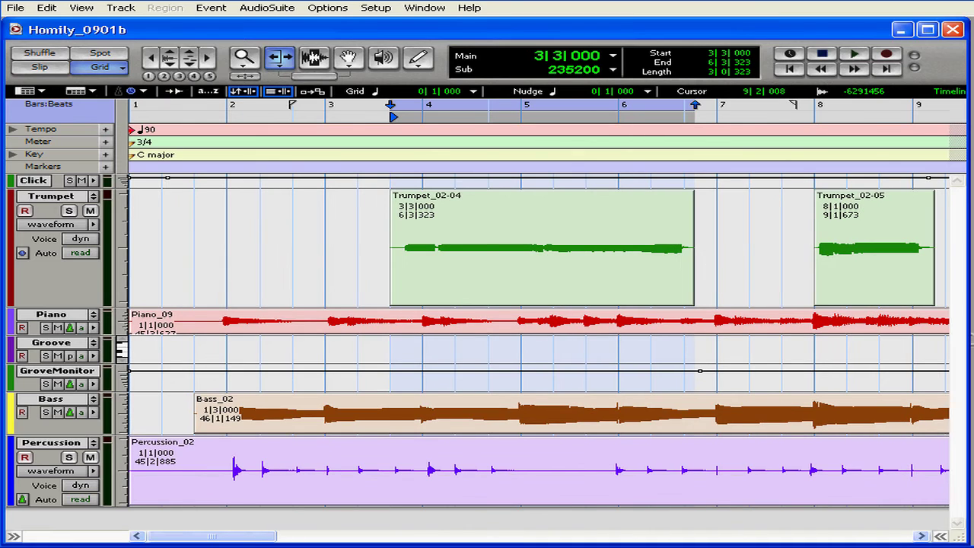
Step: Show the Regions list, place Trumpet_02-05 from it at 2|1|000 on the Trumpet track, and undo the placement
{"action": "left_click", "coordinate": [941, 538]}
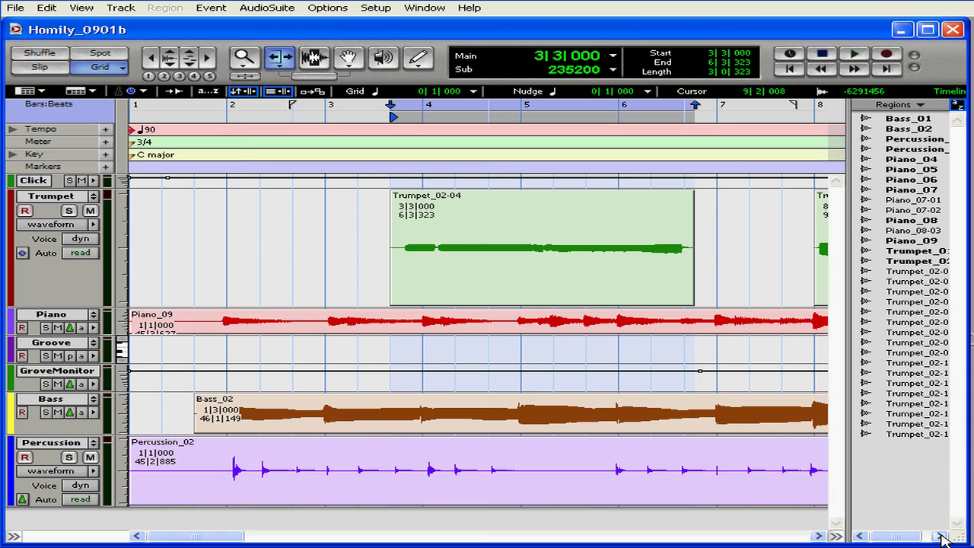
{"action": "left_click", "coordinate": [891, 537]}
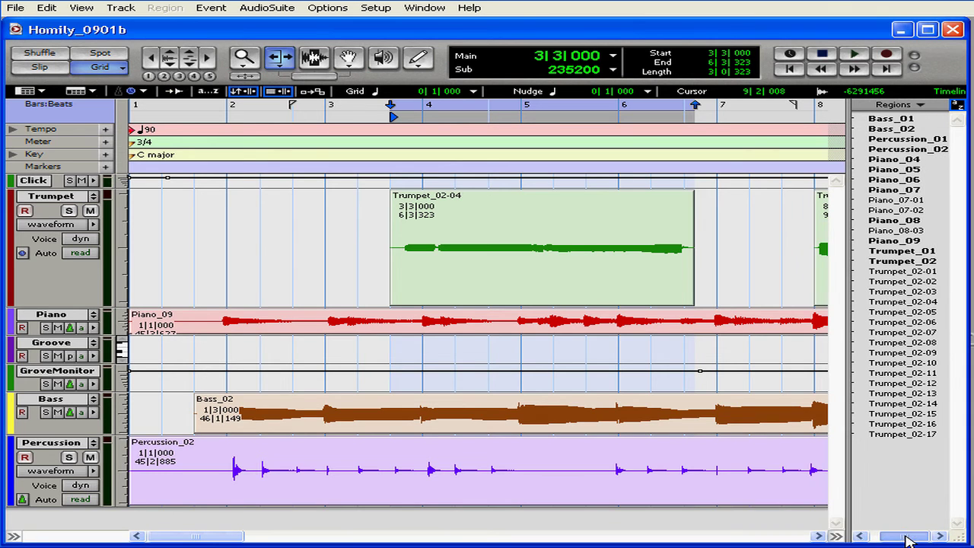
{"action": "left_click", "coordinate": [896, 313]}
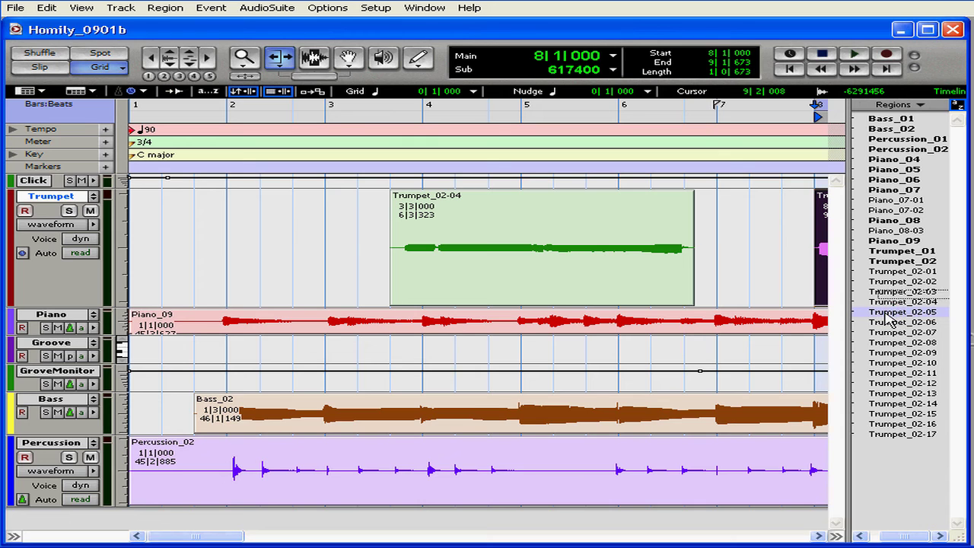
{"action": "left_click_drag", "start_coordinate": [889, 318], "coordinate": [241, 286]}
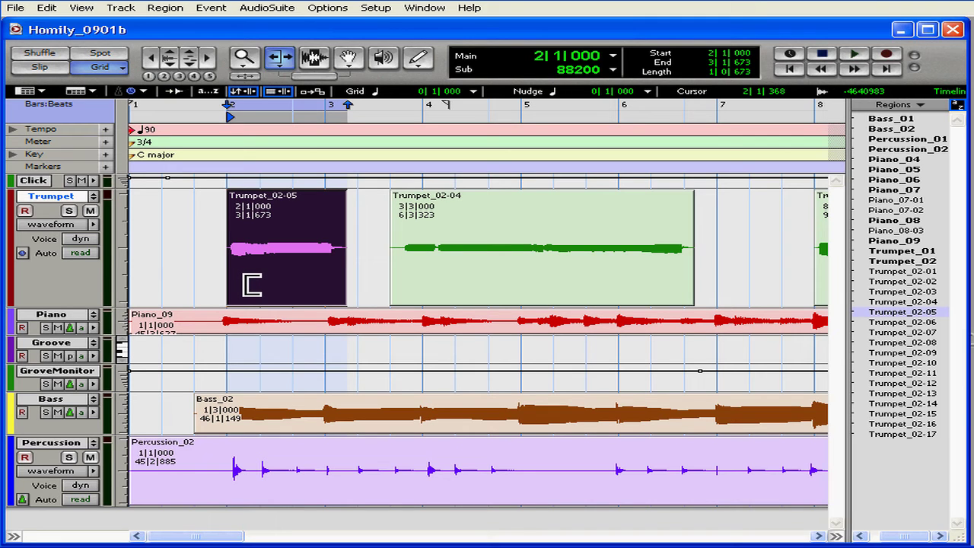
{"action": "key", "text": "ctrl+z"}
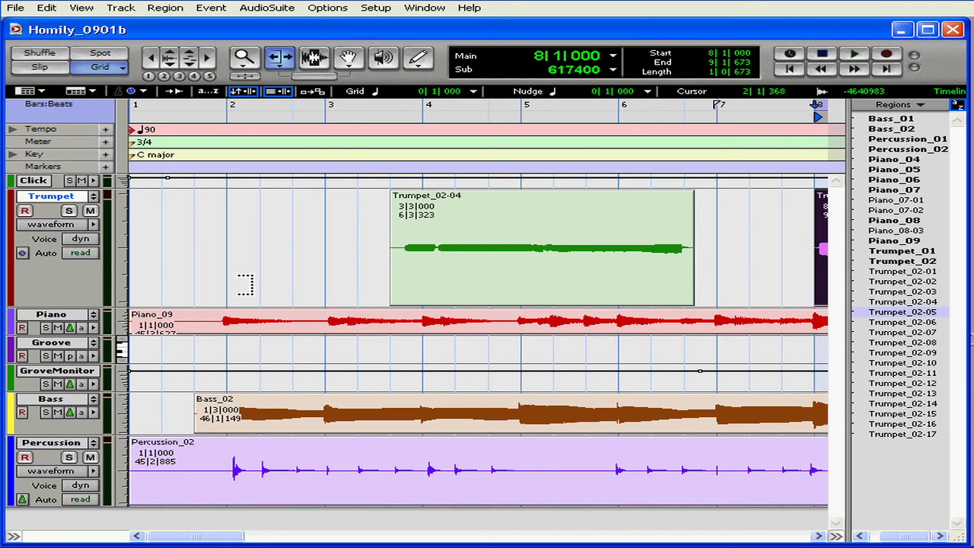
{"action": "left_click", "coordinate": [281, 289]}
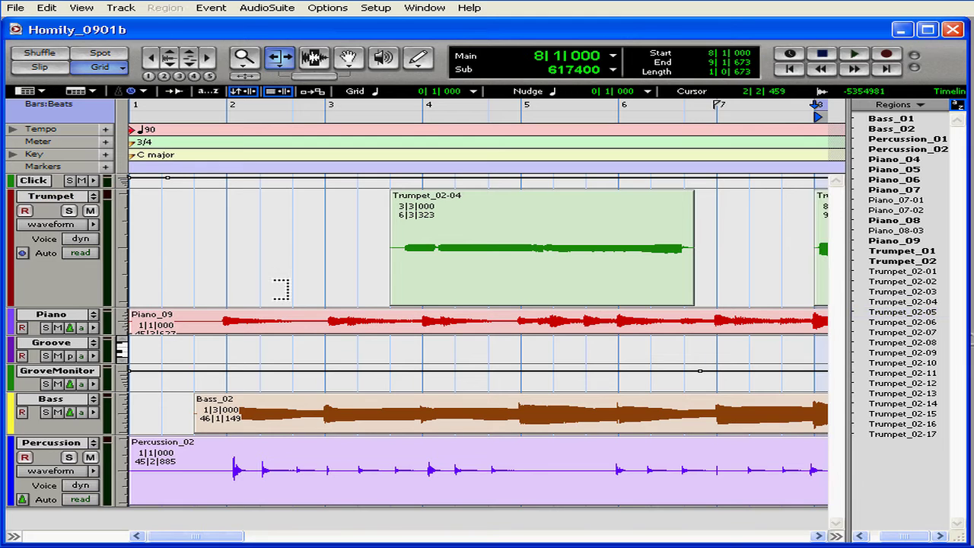
Step: Set the Trumpet track height to small and the Groove track height to medium
{"action": "left_click", "coordinate": [121, 244]}
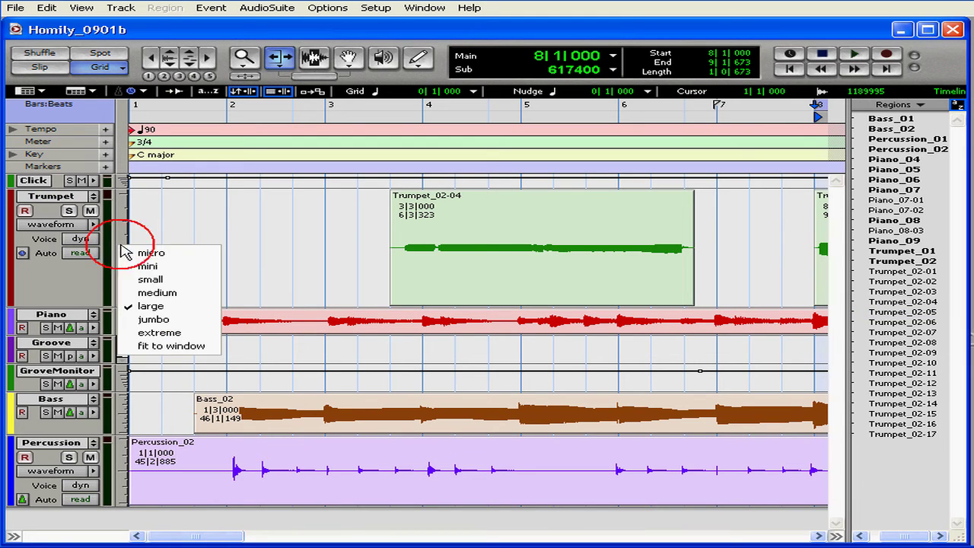
{"action": "left_click", "coordinate": [149, 279]}
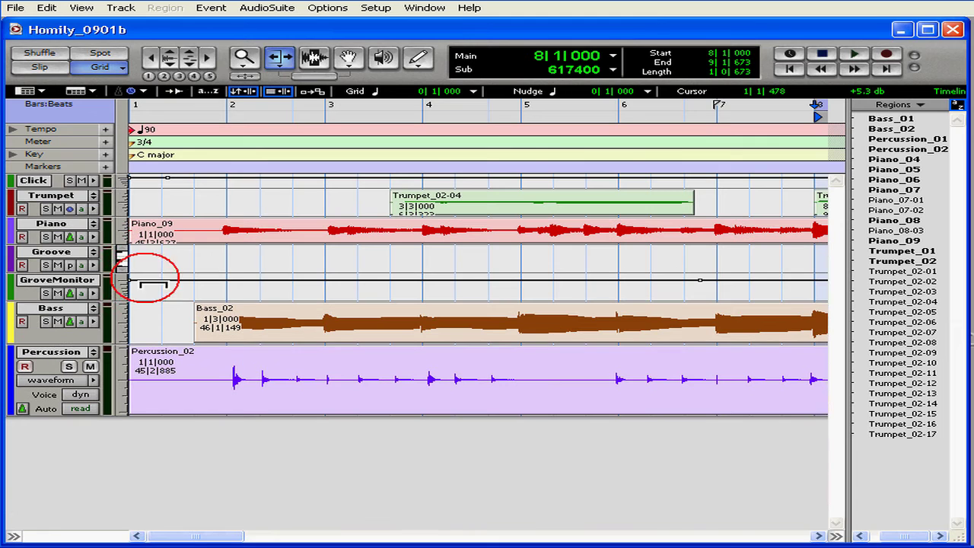
{"action": "left_click", "coordinate": [122, 263]}
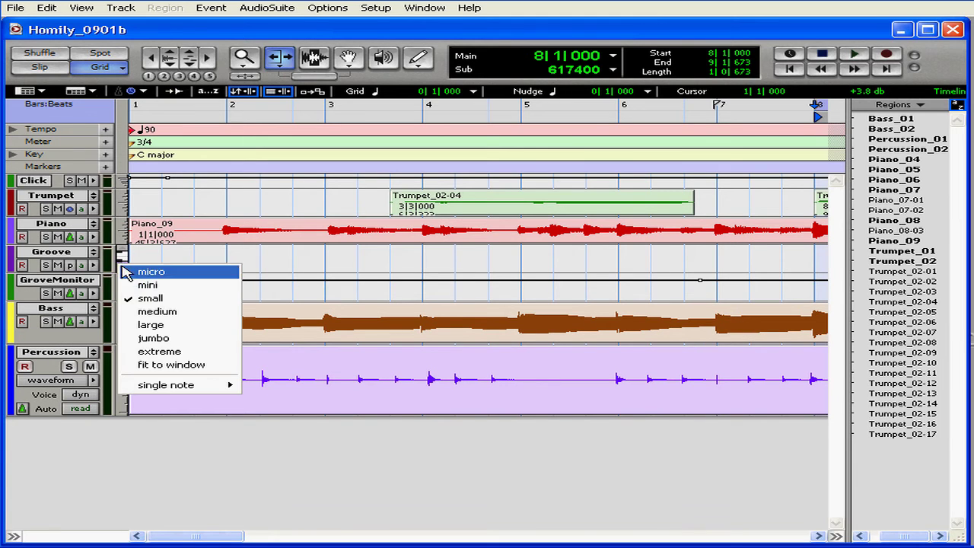
{"action": "left_click", "coordinate": [149, 311]}
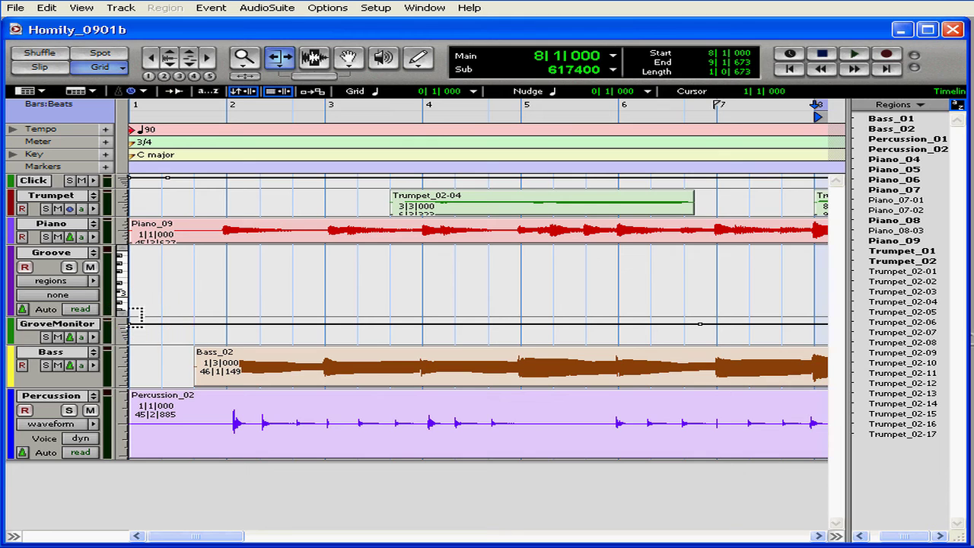
Step: Switch the Groove track to notes view and set its track height to large
{"action": "left_click", "coordinate": [65, 281]}
{"action": "left_click", "coordinate": [66, 312]}
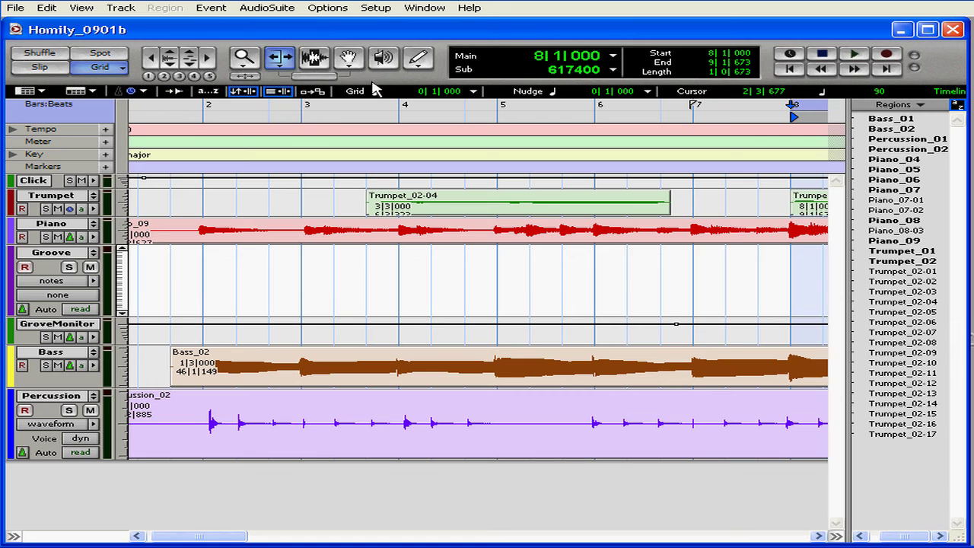
{"action": "left_click", "coordinate": [94, 282]}
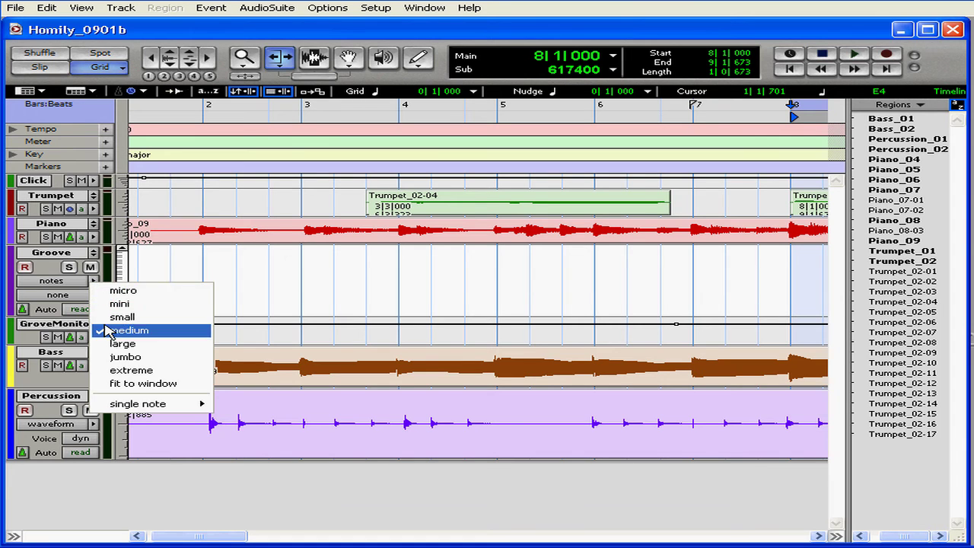
{"action": "left_click", "coordinate": [114, 347]}
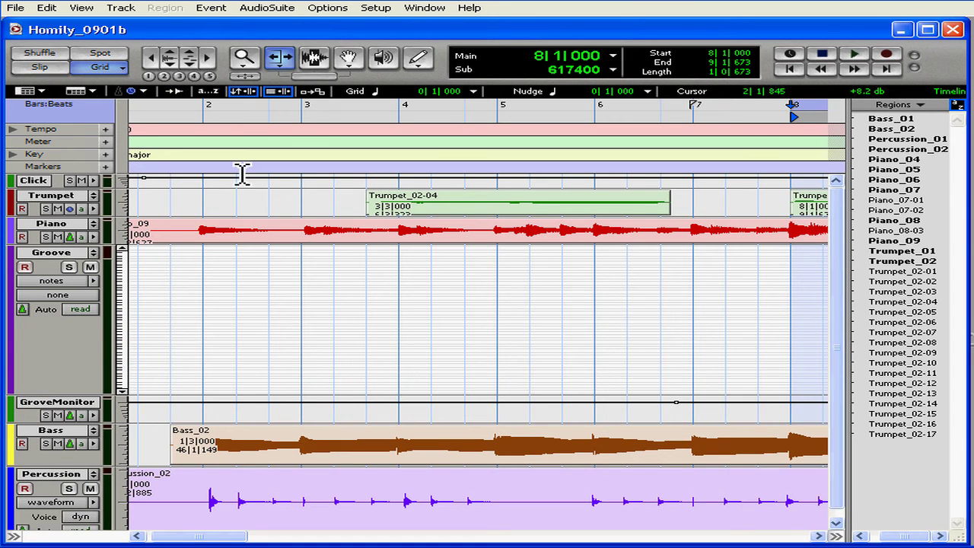
Step: Draw a series of 1/4-note-long MIDI notes at several pitches on the Groove track between 1|3 and 3|1 with the Pencil tool
{"action": "left_click", "coordinate": [245, 63]}
{"action": "left_click_drag", "start_coordinate": [174, 311], "coordinate": [403, 326]}
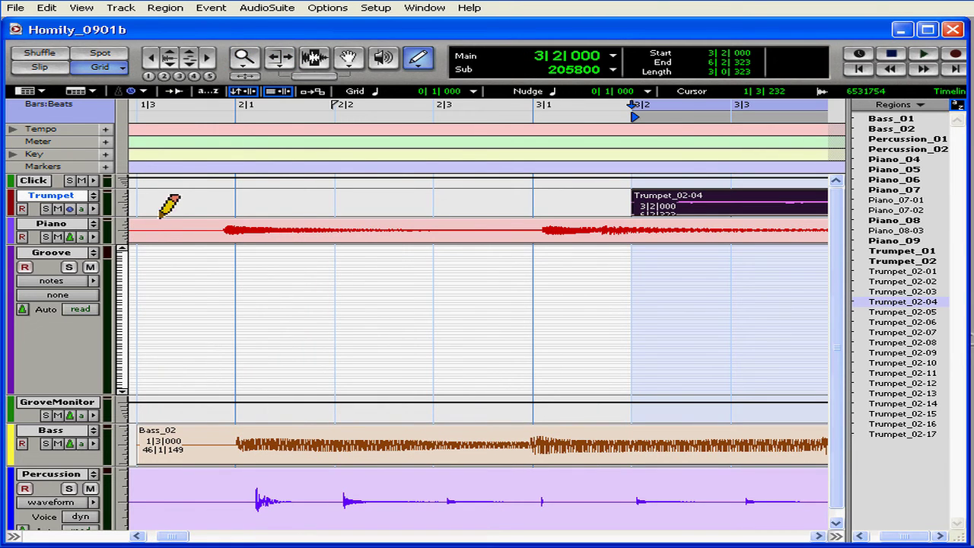
{"action": "left_click", "coordinate": [192, 59]}
{"action": "left_click", "coordinate": [192, 59]}
{"action": "left_click", "coordinate": [192, 60]}
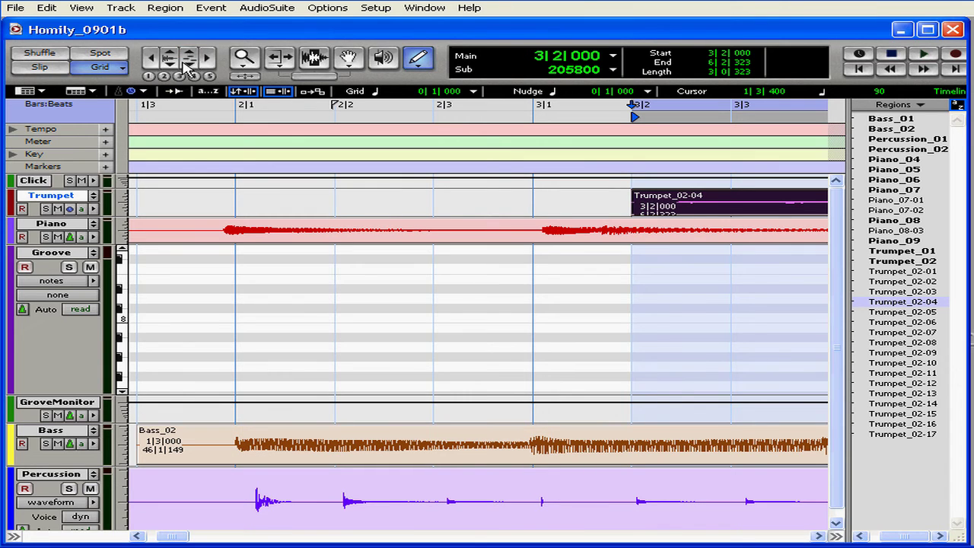
{"action": "left_click", "coordinate": [192, 293]}
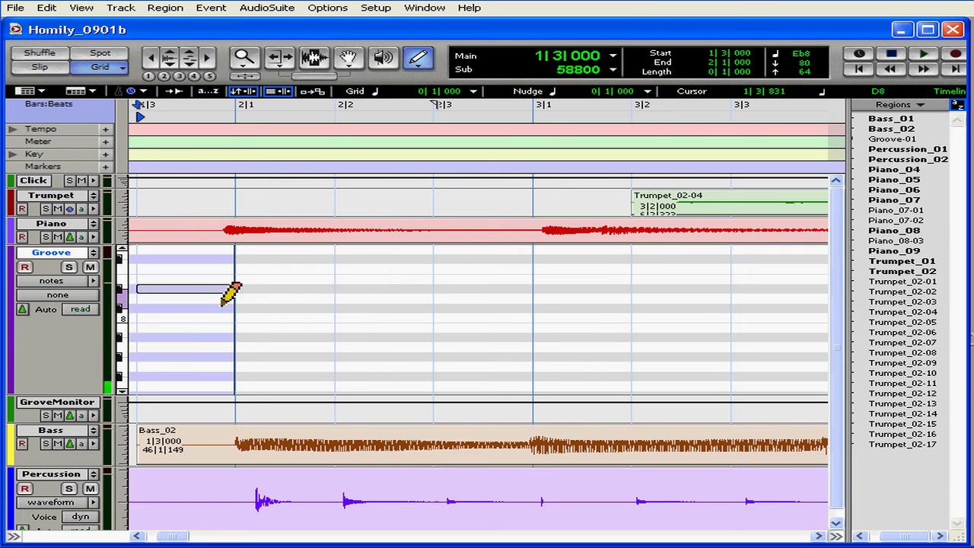
{"action": "left_click", "coordinate": [261, 308]}
{"action": "left_click", "coordinate": [359, 289]}
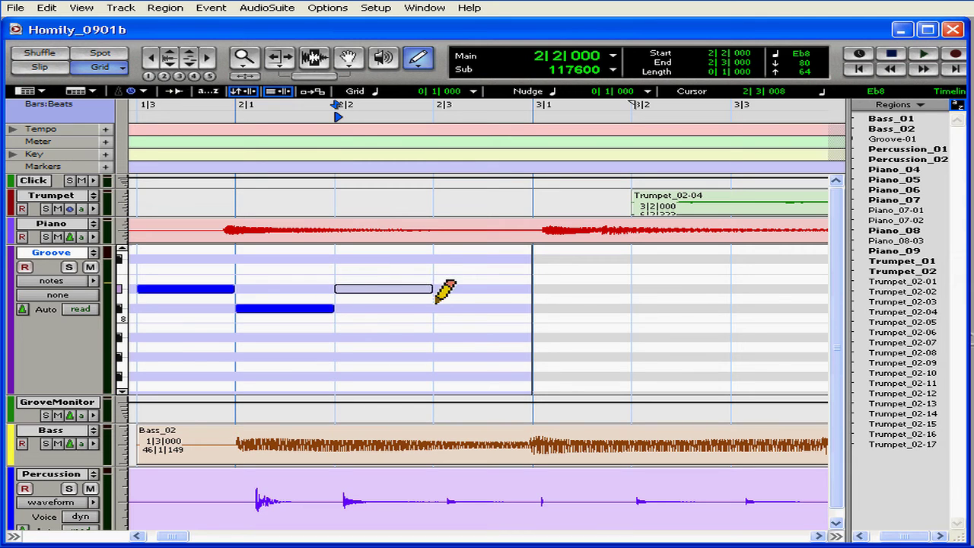
{"action": "left_click", "coordinate": [400, 260]}
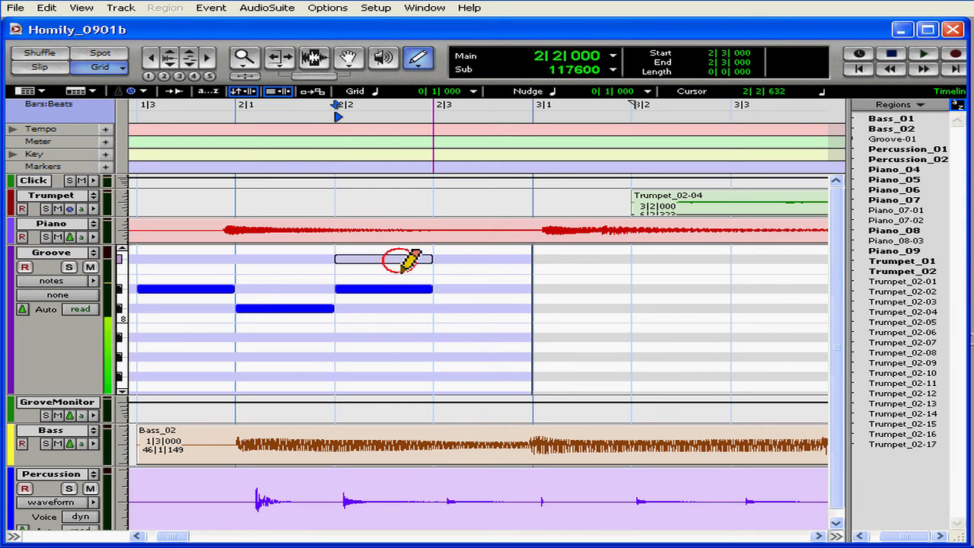
{"action": "left_click", "coordinate": [483, 267]}
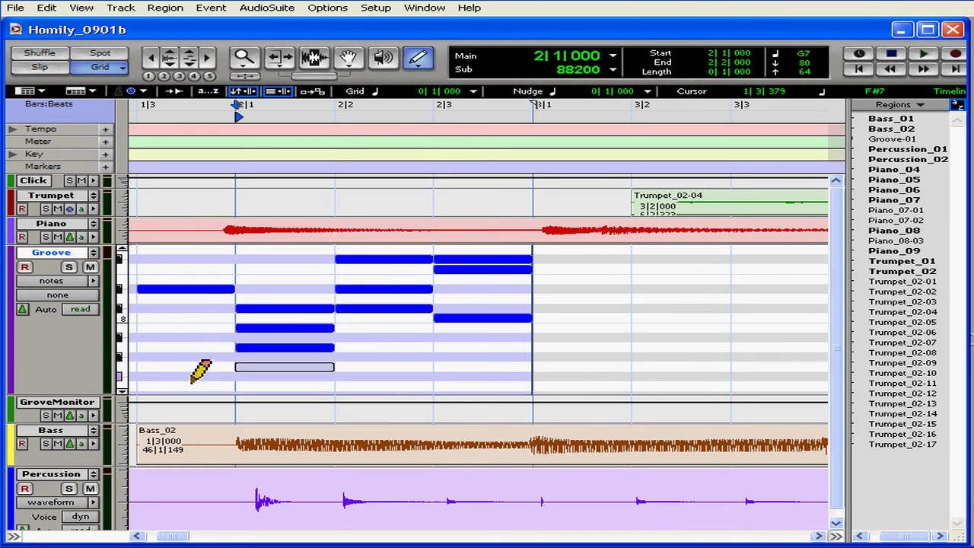
Step: Shrink the Groove track, enlarge the Percussion track, and switch Percussion to volume view
{"action": "left_click_drag", "start_coordinate": [99, 399], "coordinate": [89, 318]}
{"action": "left_click_drag", "start_coordinate": [90, 446], "coordinate": [93, 539]}
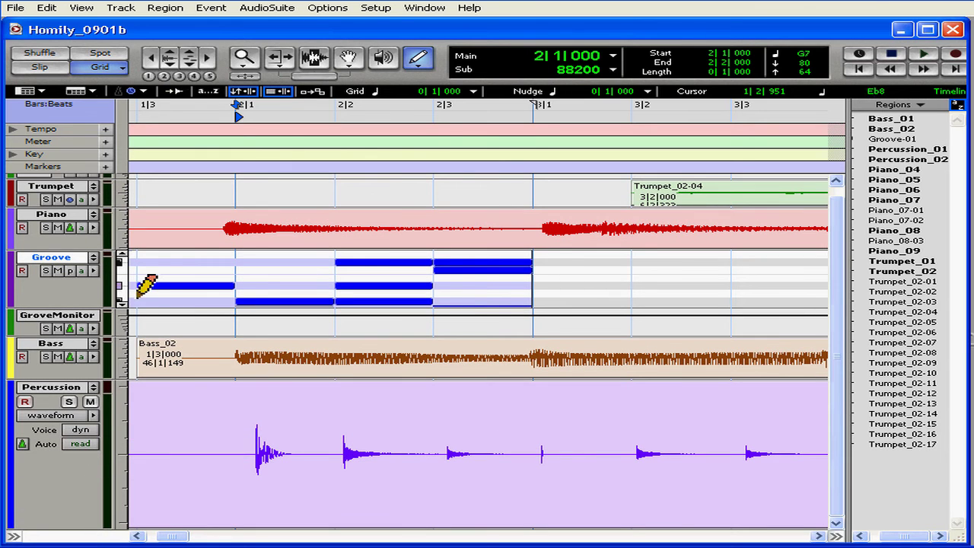
{"action": "left_click", "coordinate": [78, 418]}
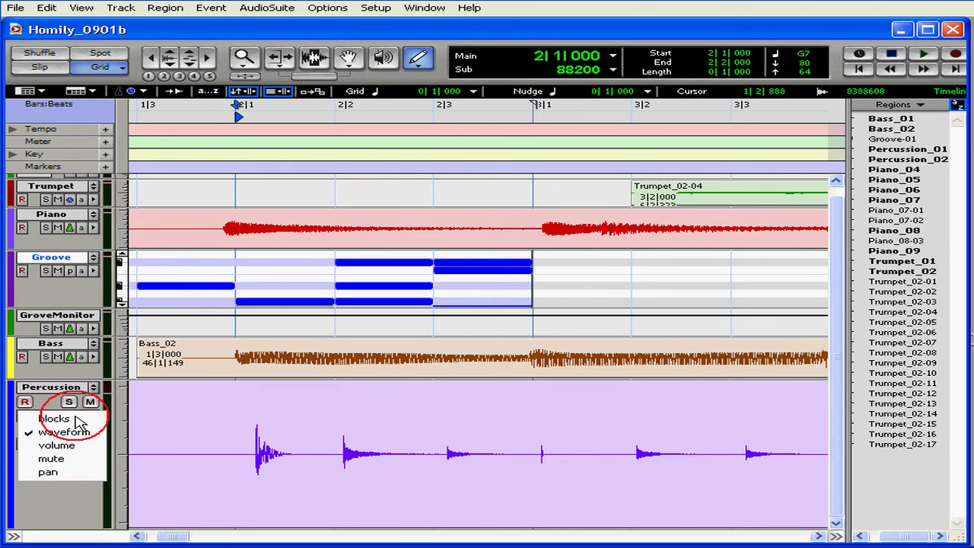
{"action": "left_click", "coordinate": [78, 447]}
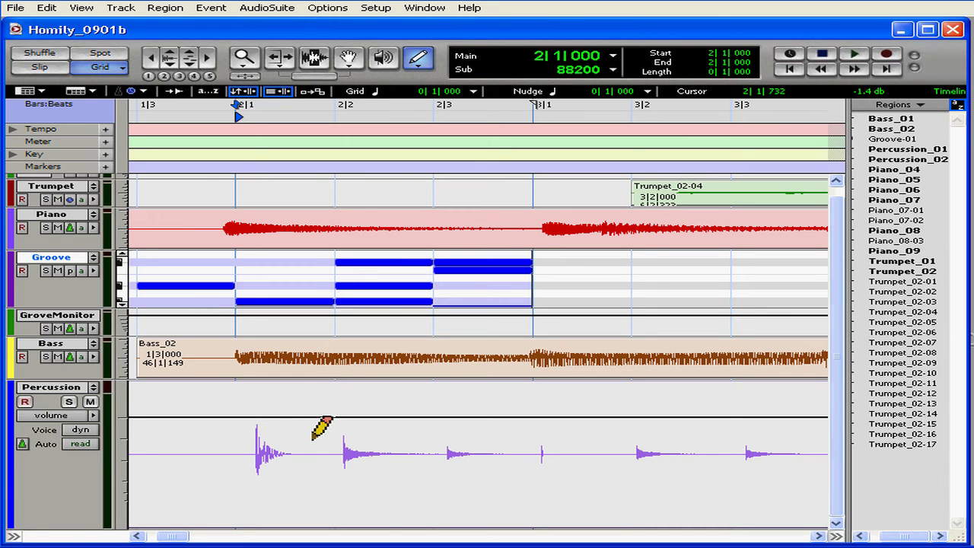
Step: Add Percussion volume breakpoints on the grid lines at 2|1, 2|2, 2|3 and 3|1 with the Grabber tool
{"action": "left_click", "coordinate": [348, 59]}
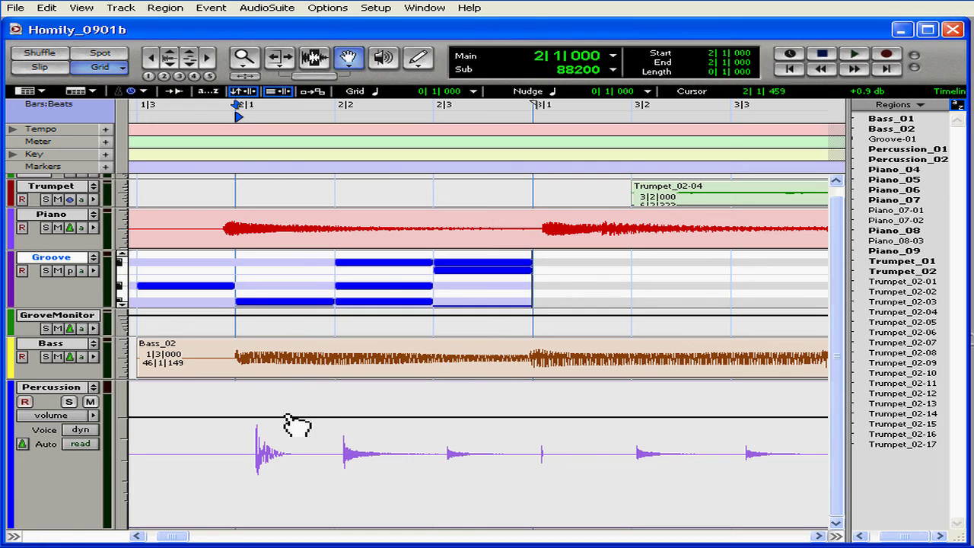
{"action": "left_click", "coordinate": [261, 417]}
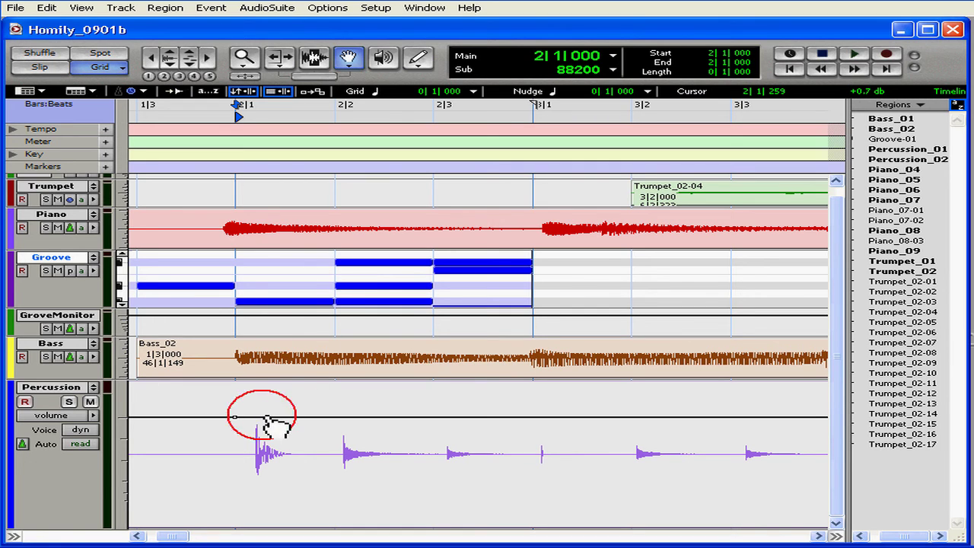
{"action": "left_click", "coordinate": [276, 416]}
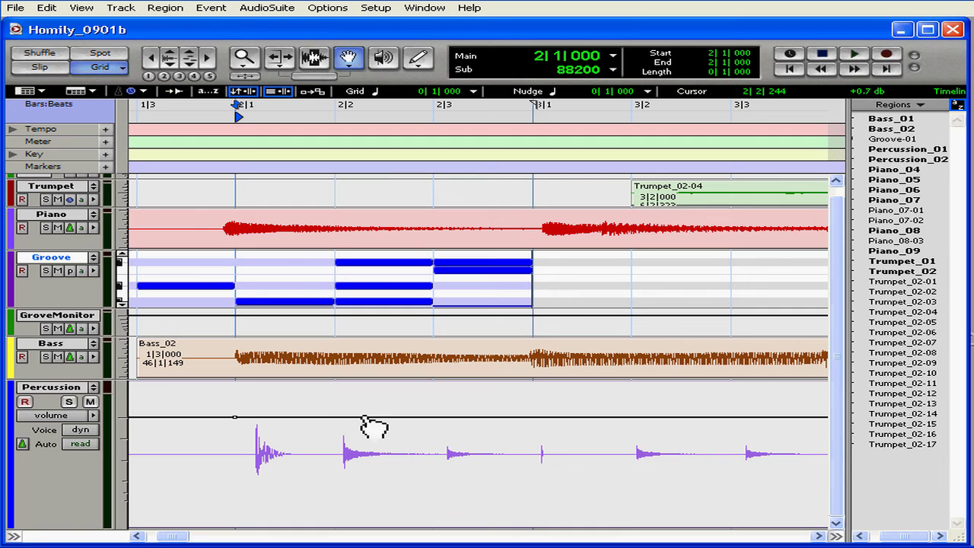
{"action": "left_click", "coordinate": [334, 417]}
{"action": "left_click", "coordinate": [434, 417]}
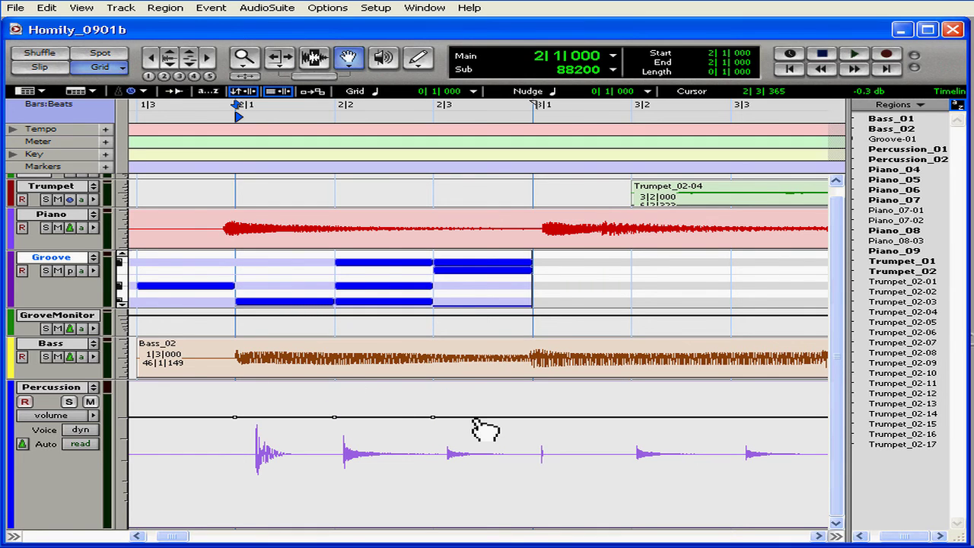
{"action": "left_click", "coordinate": [513, 417]}
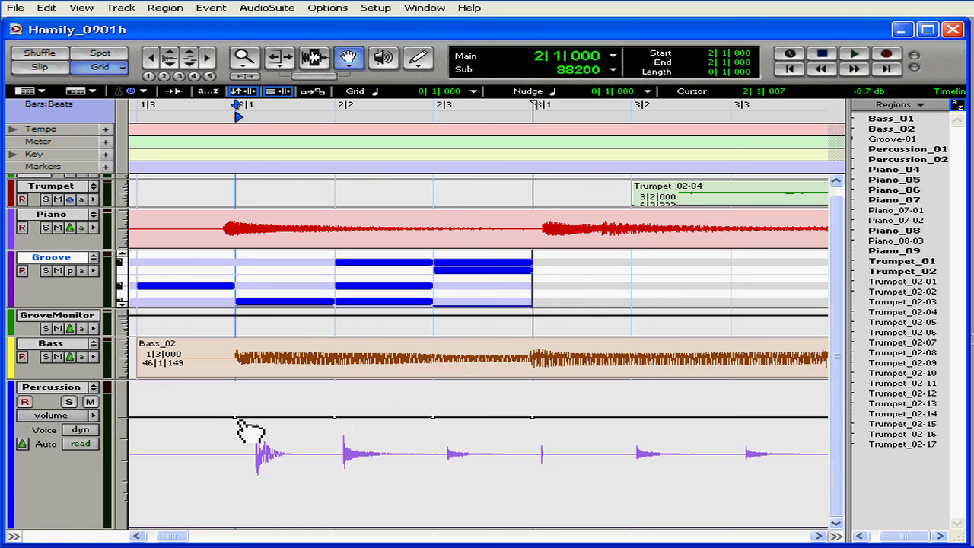
Step: Raise the Percussion volume breakpoints at 2|1 and 2|3 and lower the one at 2|2
{"action": "left_click_drag", "start_coordinate": [235, 417], "coordinate": [236, 388]}
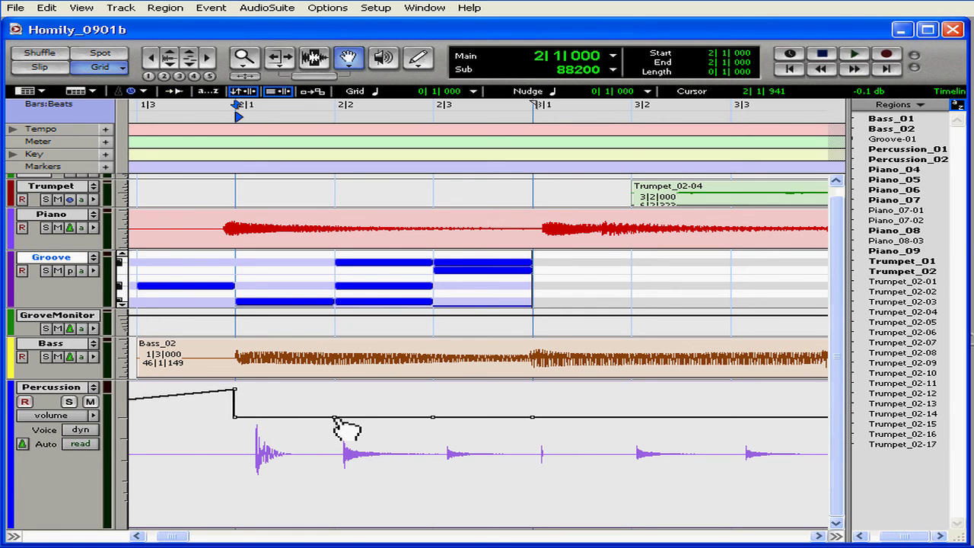
{"action": "left_click_drag", "start_coordinate": [334, 417], "coordinate": [334, 439]}
{"action": "left_click_drag", "start_coordinate": [432, 418], "coordinate": [432, 397]}
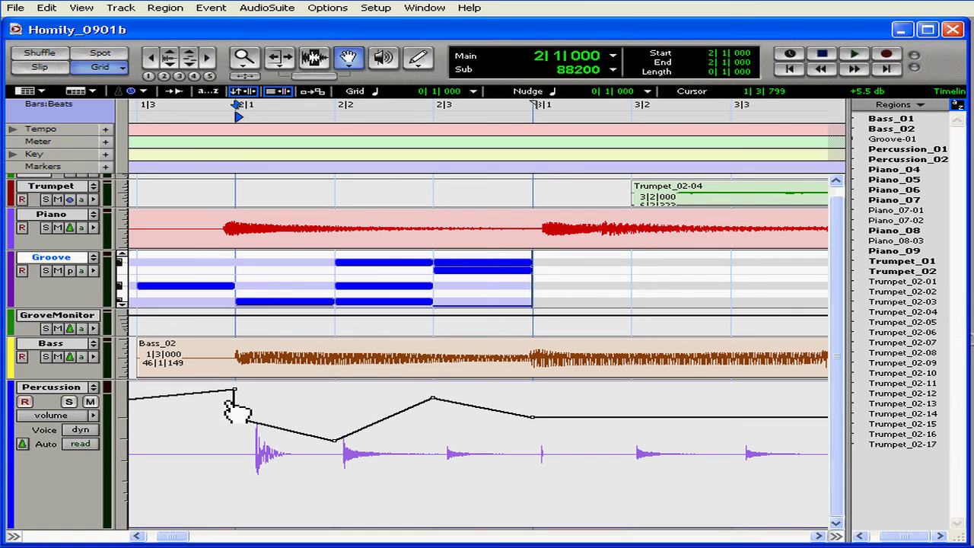
Step: Return the Percussion track to waveform view and reduce its height to match the Trumpet track
{"action": "left_click", "coordinate": [82, 416]}
{"action": "left_click", "coordinate": [85, 433]}
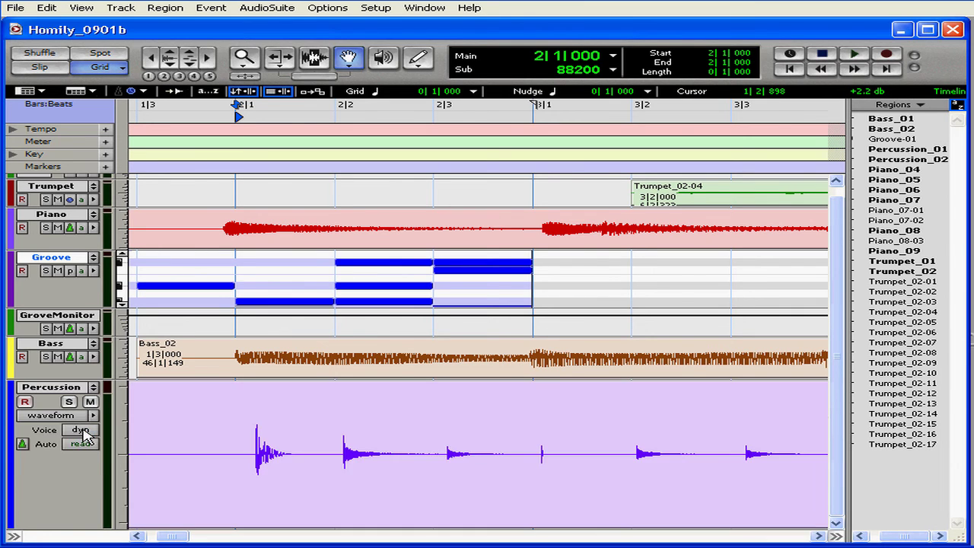
{"action": "left_click", "coordinate": [123, 435]}
{"action": "left_click", "coordinate": [142, 463]}
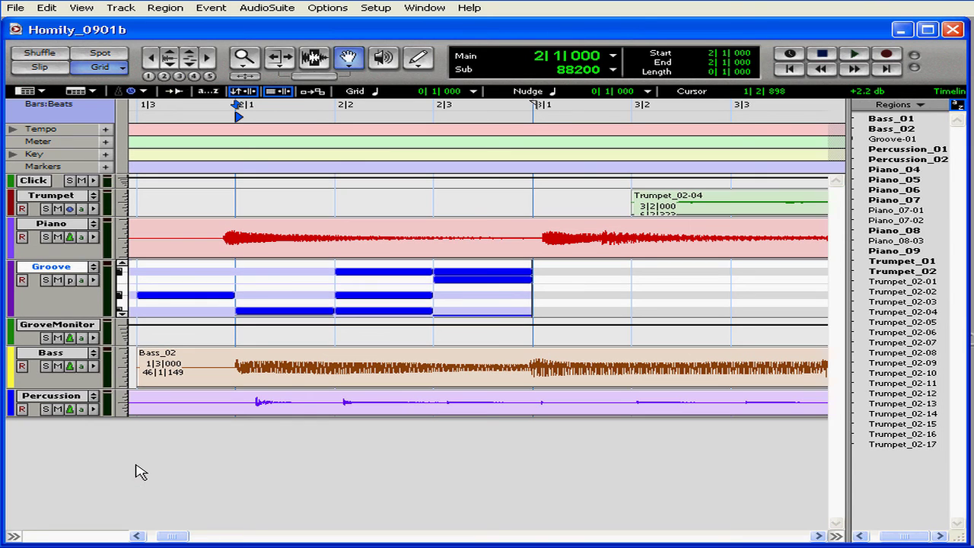
Step: Set the height of all tracks to medium and make the Trumpet track taller than the others
{"action": "left_click", "coordinate": [123, 375]}
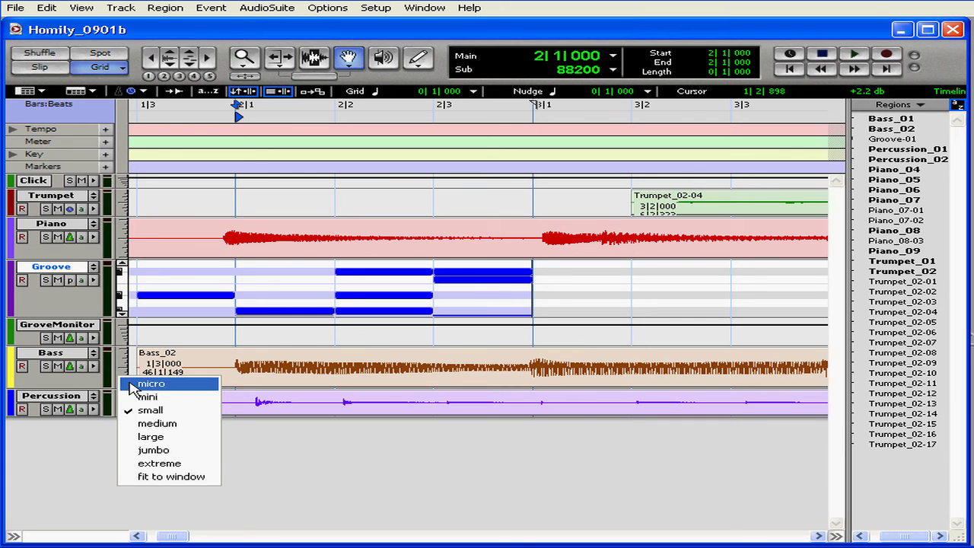
{"action": "left_click", "coordinate": [152, 428]}
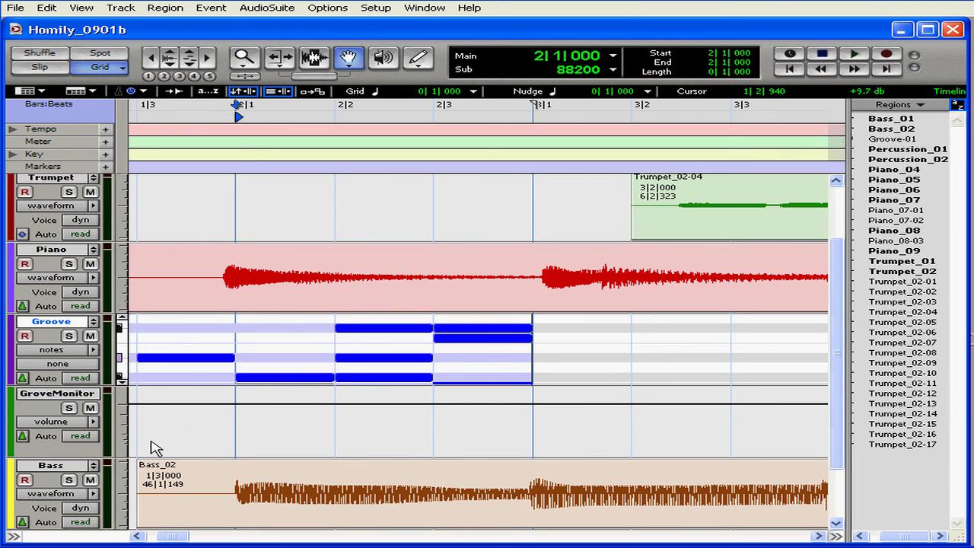
{"action": "left_click_drag", "start_coordinate": [109, 242], "coordinate": [109, 292]}
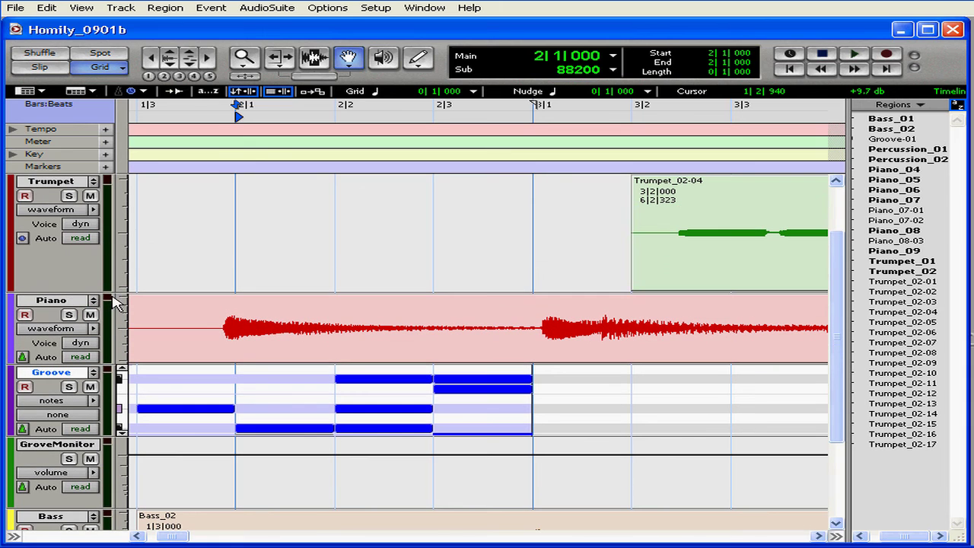
Step: Trim the end of Trumpet_02-04 back to 6|1|510 with the Trimmer tool
{"action": "left_click", "coordinate": [819, 536]}
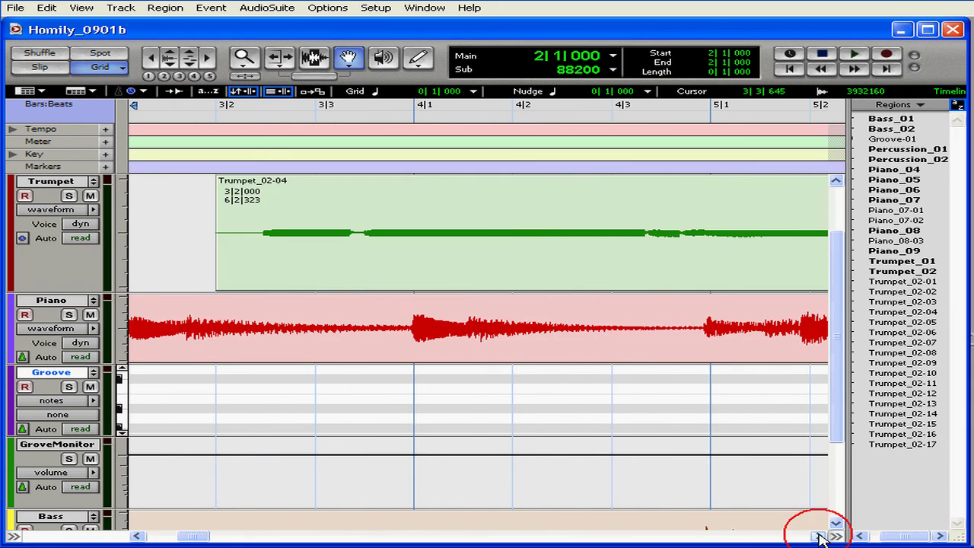
{"action": "left_click", "coordinate": [820, 537]}
{"action": "left_click", "coordinate": [819, 536]}
{"action": "left_click", "coordinate": [820, 536]}
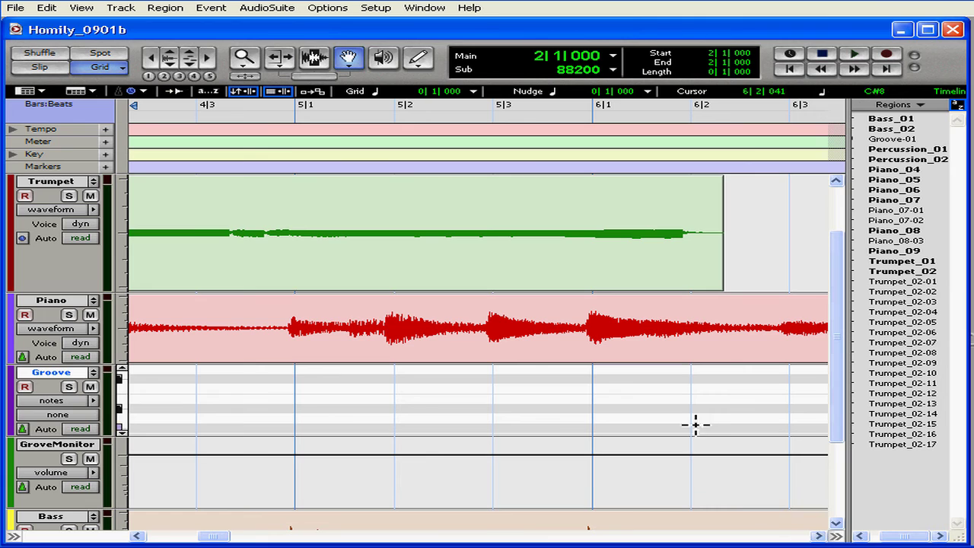
{"action": "left_click", "coordinate": [247, 61]}
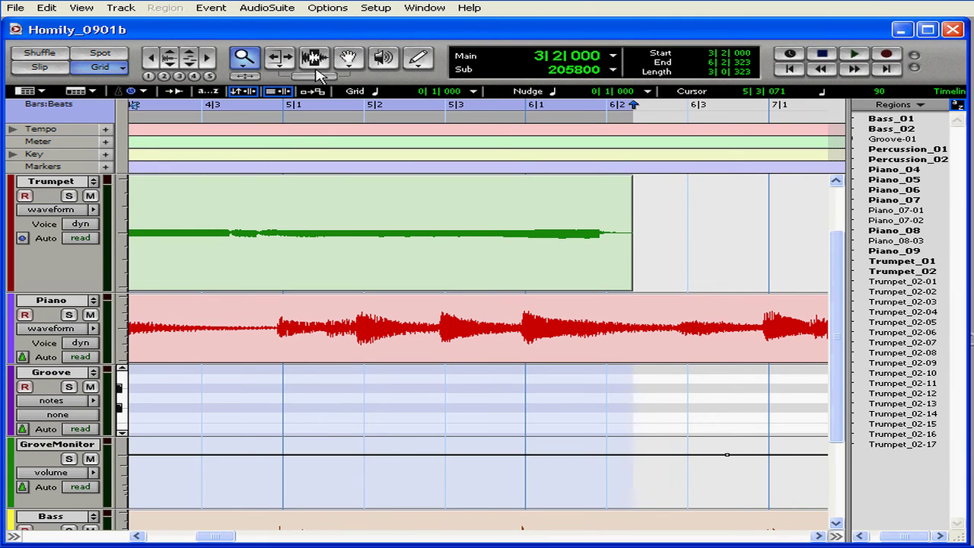
{"action": "left_click", "coordinate": [281, 64]}
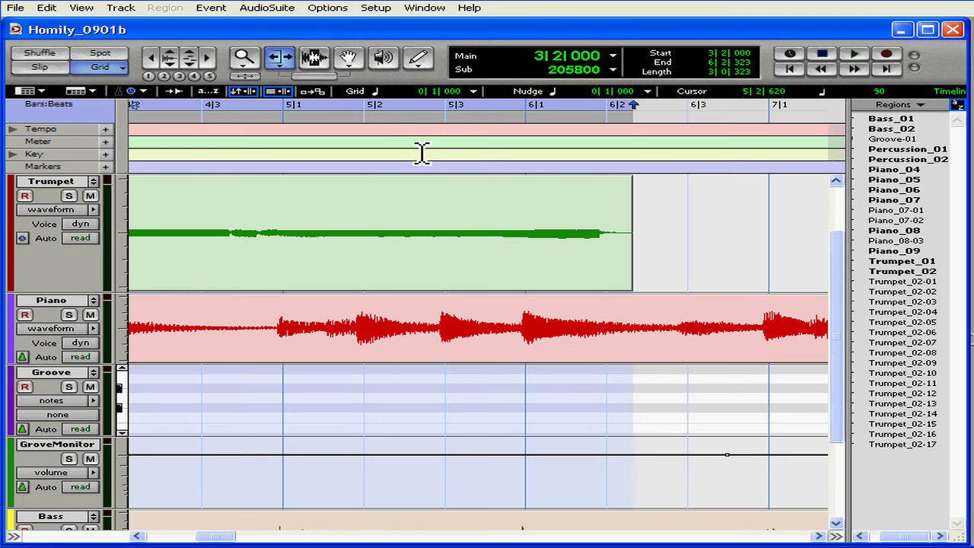
{"action": "left_click", "coordinate": [631, 237]}
{"action": "left_click_drag", "start_coordinate": [631, 237], "coordinate": [575, 239]}
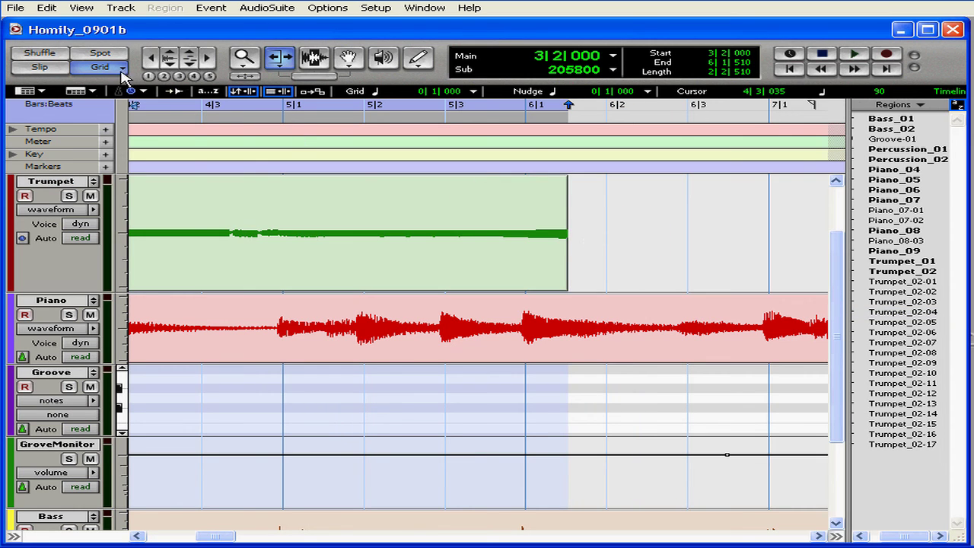
Step: Show the Grid mode options, keep Absolute Grid, and trim the end of Trumpet_02-04 to the grid line at 6|1|000
{"action": "left_click", "coordinate": [122, 70]}
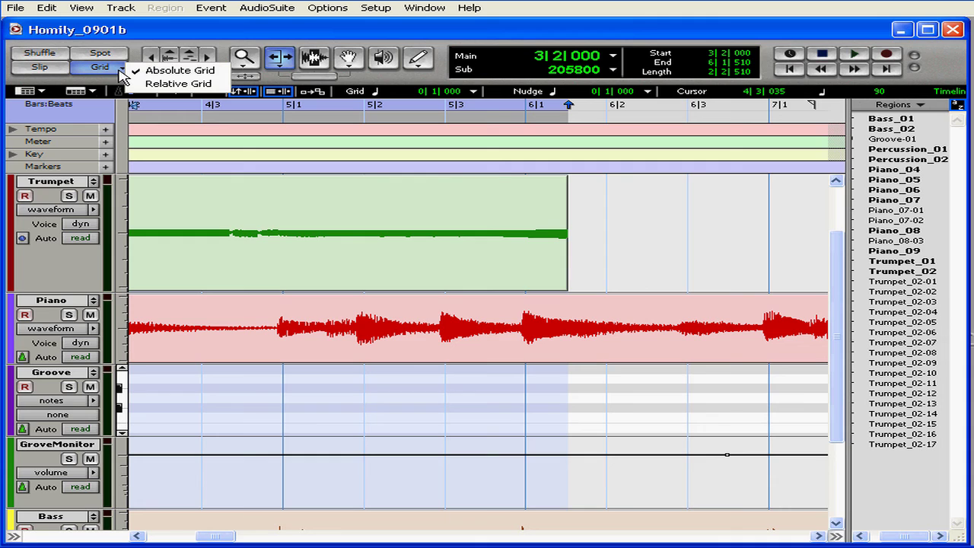
{"action": "left_click", "coordinate": [572, 248]}
{"action": "left_click_drag", "start_coordinate": [572, 240], "coordinate": [513, 238]}
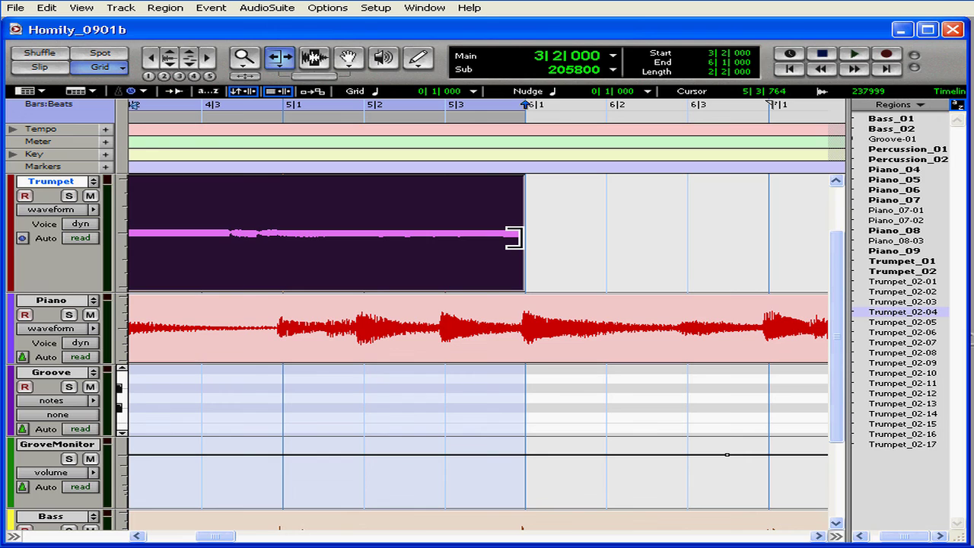
{"action": "left_click", "coordinate": [545, 236]}
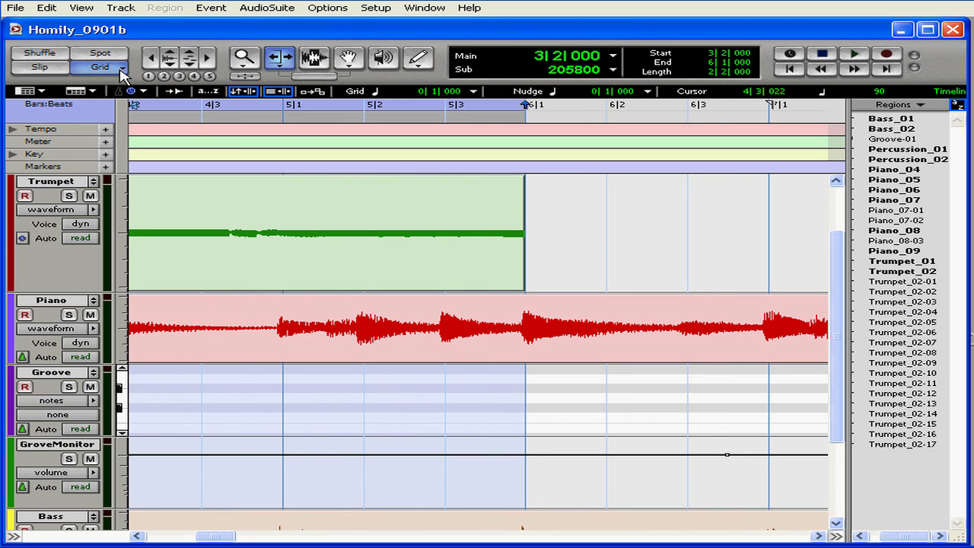
Step: Trim the end of Trumpet_02-05 to 8|3|673 in Relative Grid mode and return to Absolute Grid mode
{"action": "left_click", "coordinate": [120, 71]}
{"action": "left_click", "coordinate": [138, 83]}
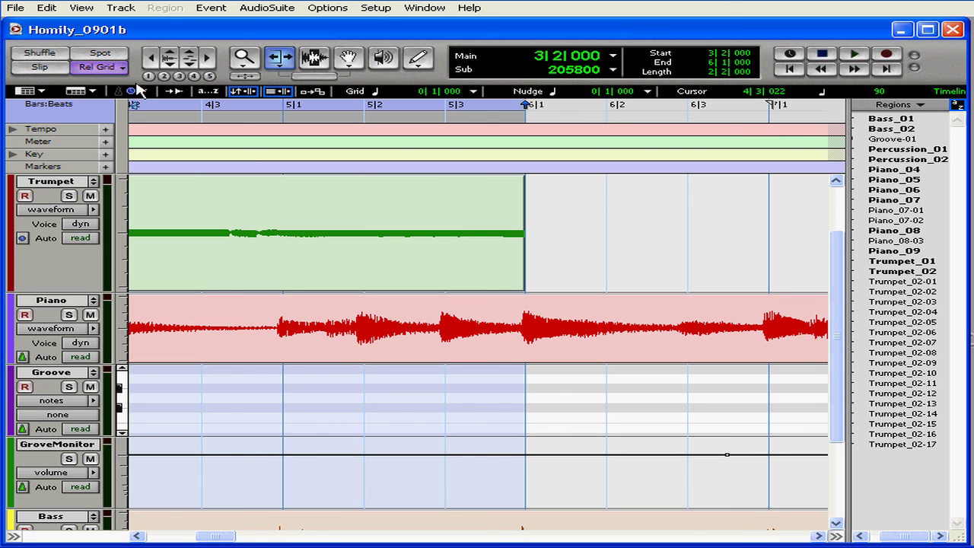
{"action": "left_click", "coordinate": [524, 237]}
{"action": "left_click_drag", "start_coordinate": [524, 238], "coordinate": [299, 237]}
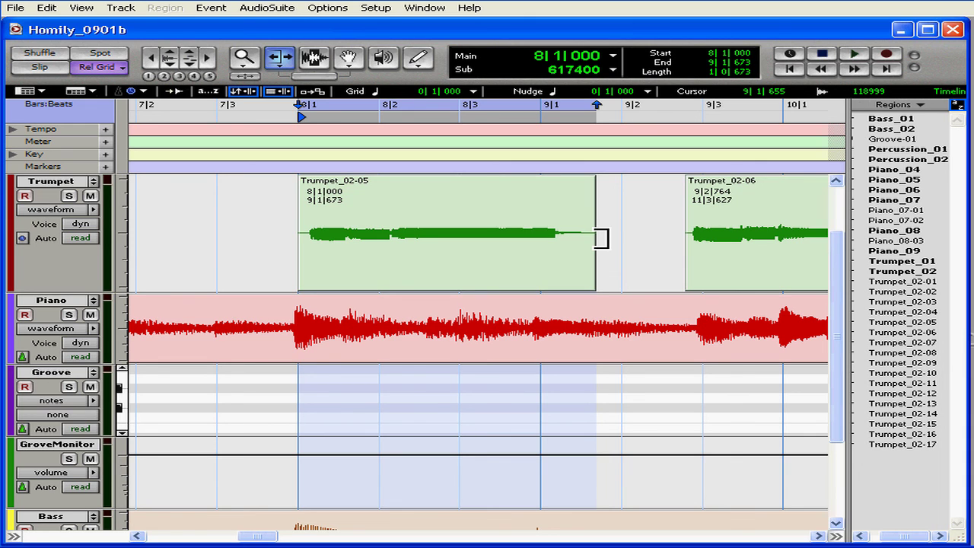
{"action": "left_click_drag", "start_coordinate": [601, 238], "coordinate": [567, 238]}
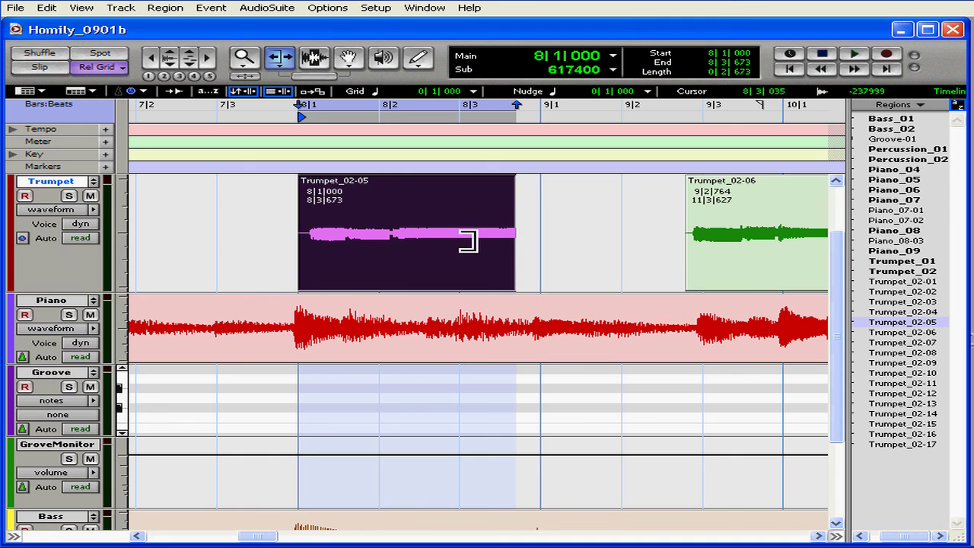
{"action": "left_click", "coordinate": [566, 237]}
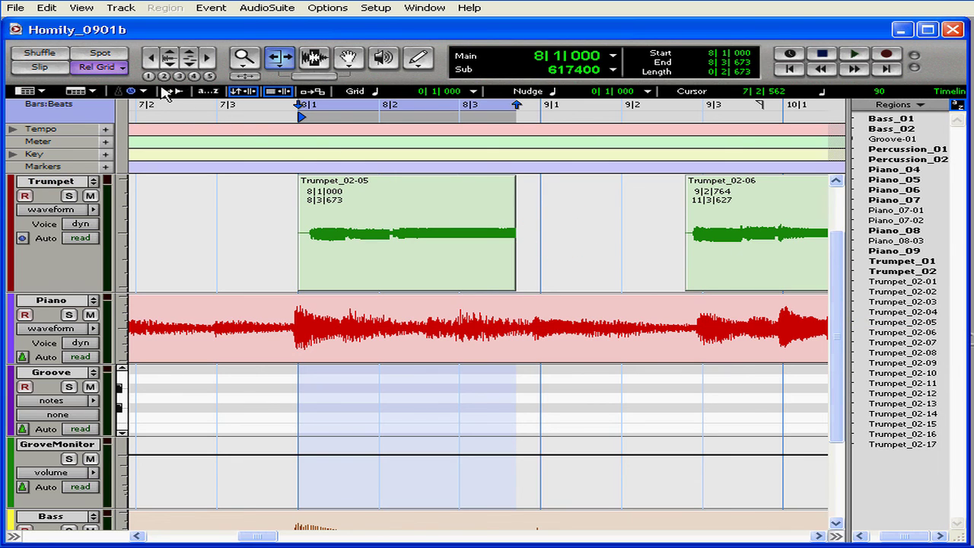
{"action": "left_click", "coordinate": [122, 69]}
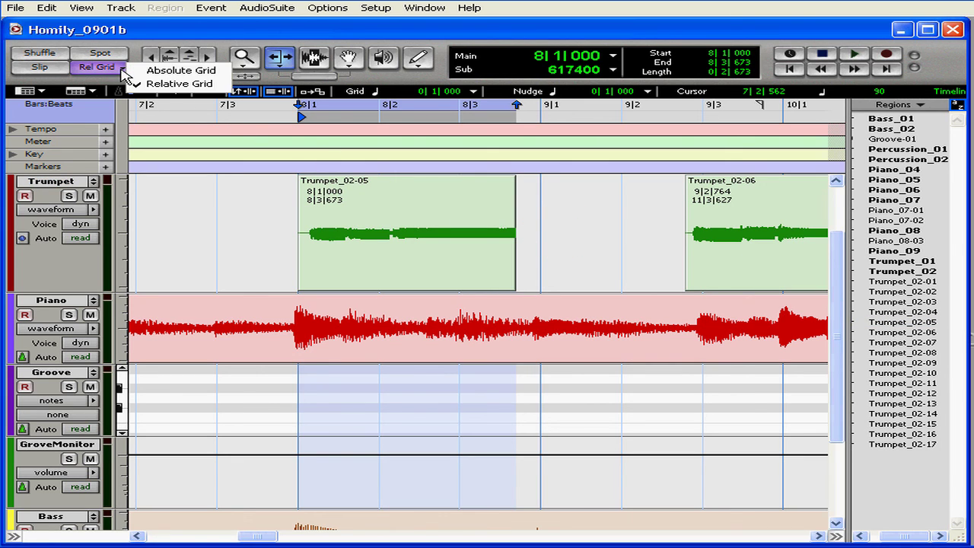
{"action": "left_click", "coordinate": [156, 70]}
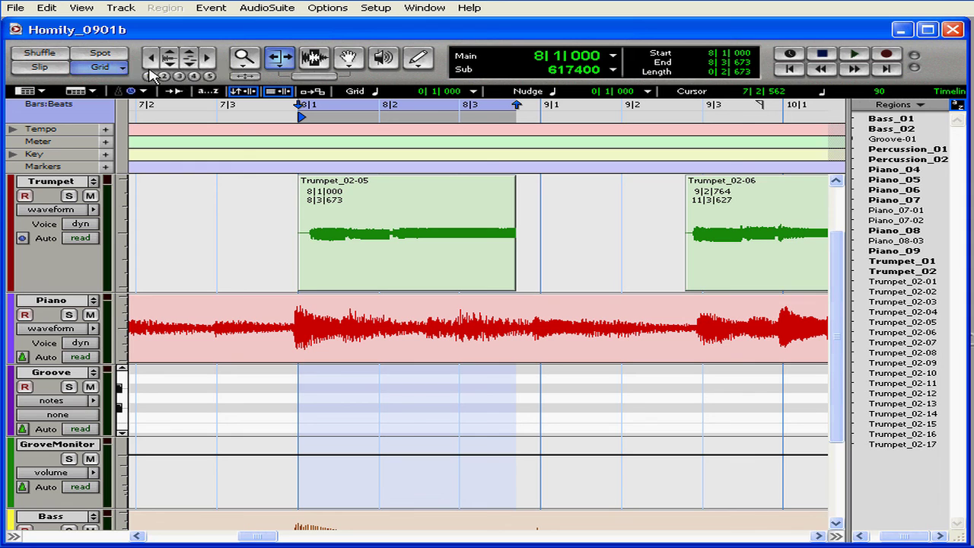